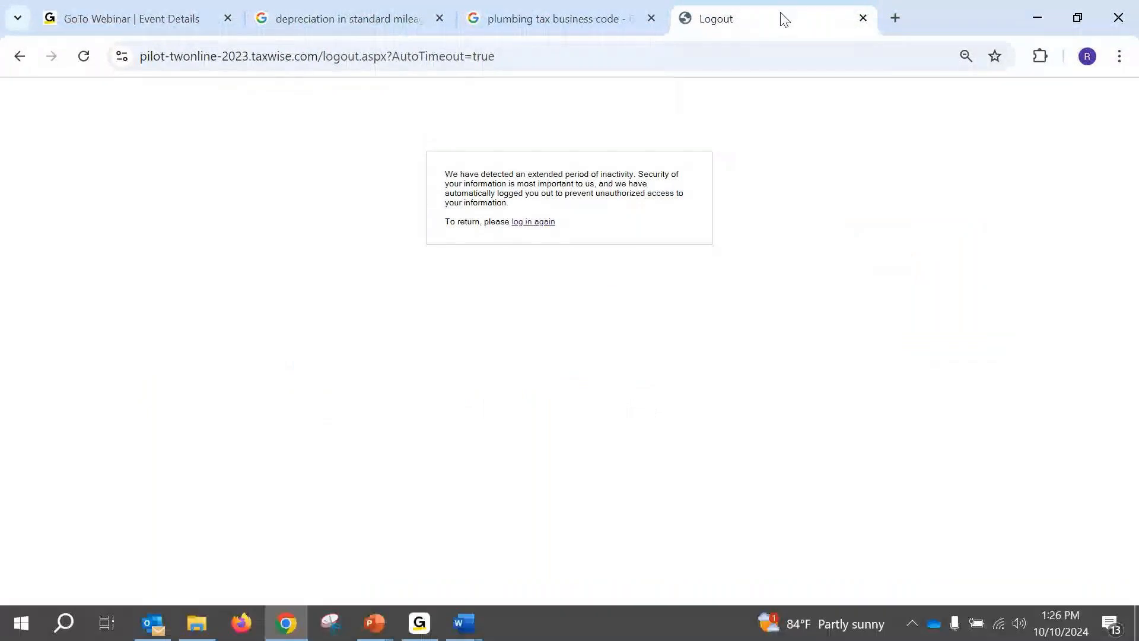
# Log back in to the client account and open the plumber's individual tax return from the list of all returns.
pyautogui.click(534, 222)
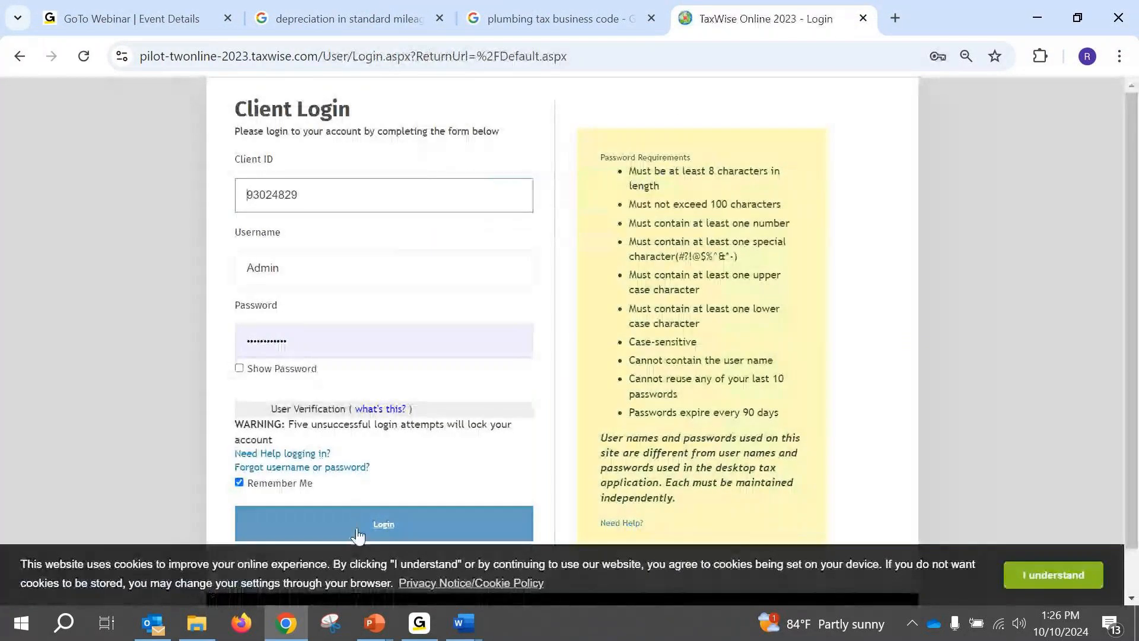
pyautogui.click(357, 536)
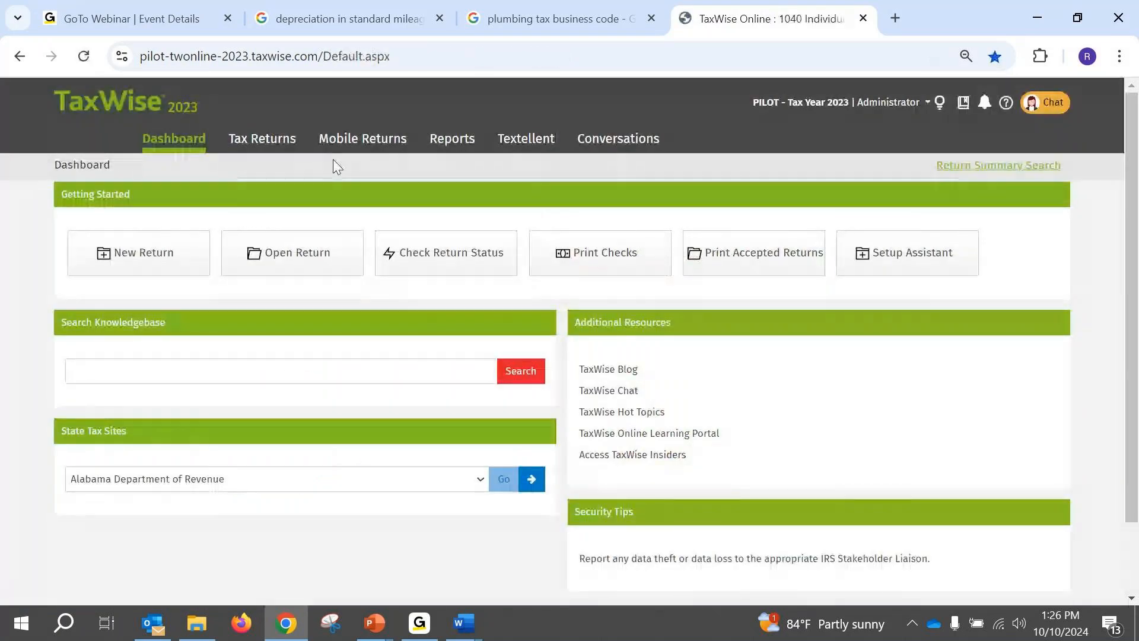
pyautogui.click(263, 145)
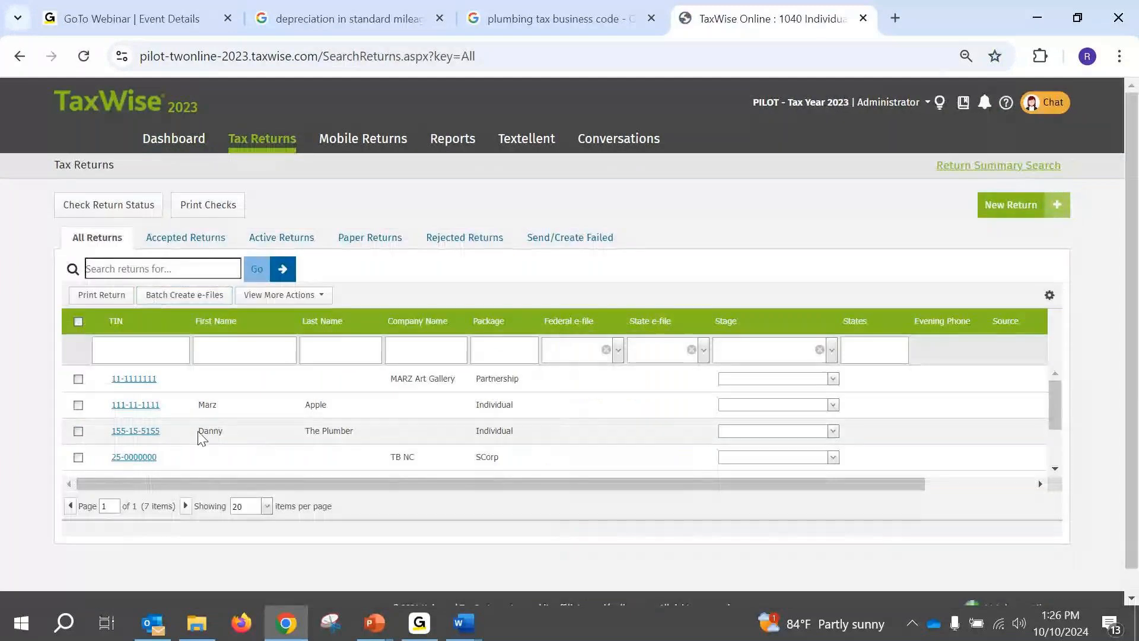
pyautogui.click(140, 436)
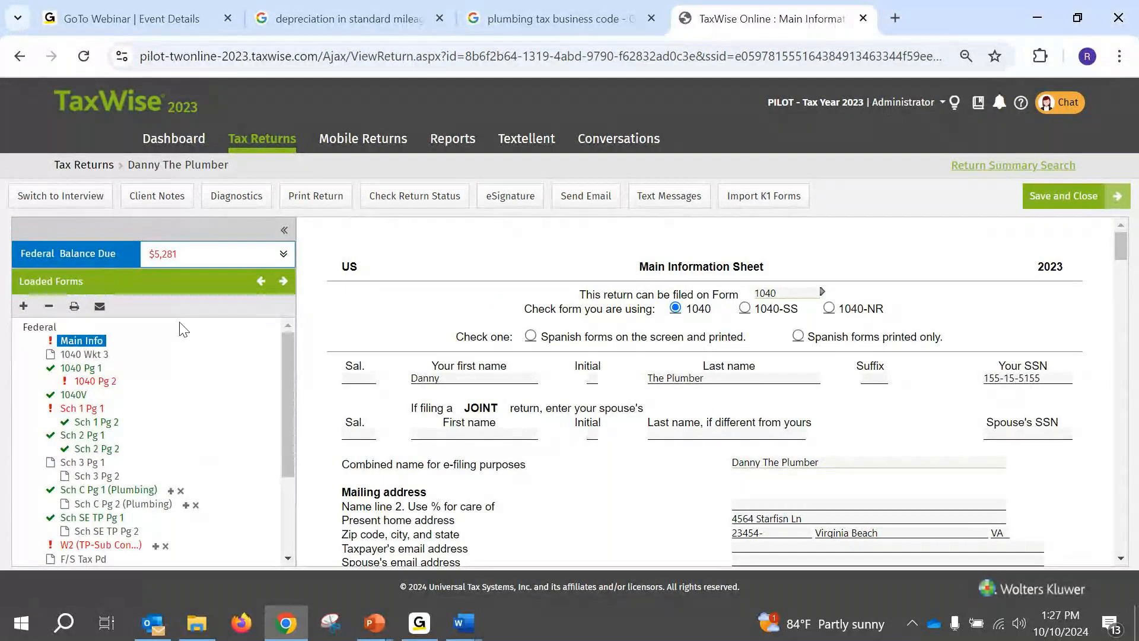
# Open Schedule C page 1 for the plumbing business and review the proprietor details, accounting method and gross receipts.
pyautogui.scroll(-2, 190, 367)
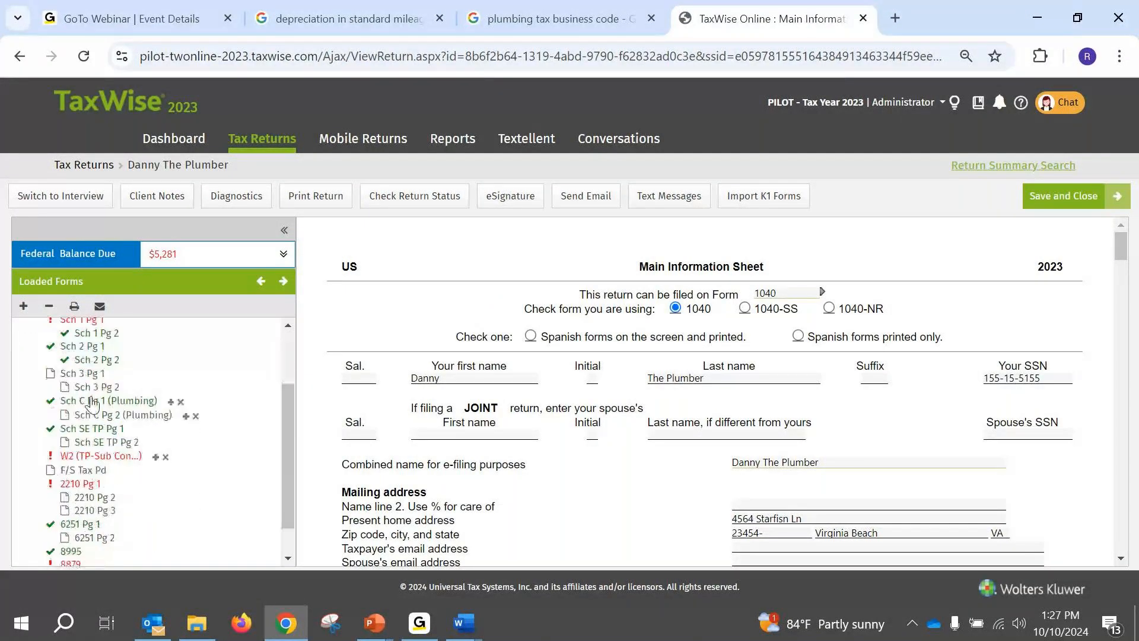
pyautogui.click(93, 401)
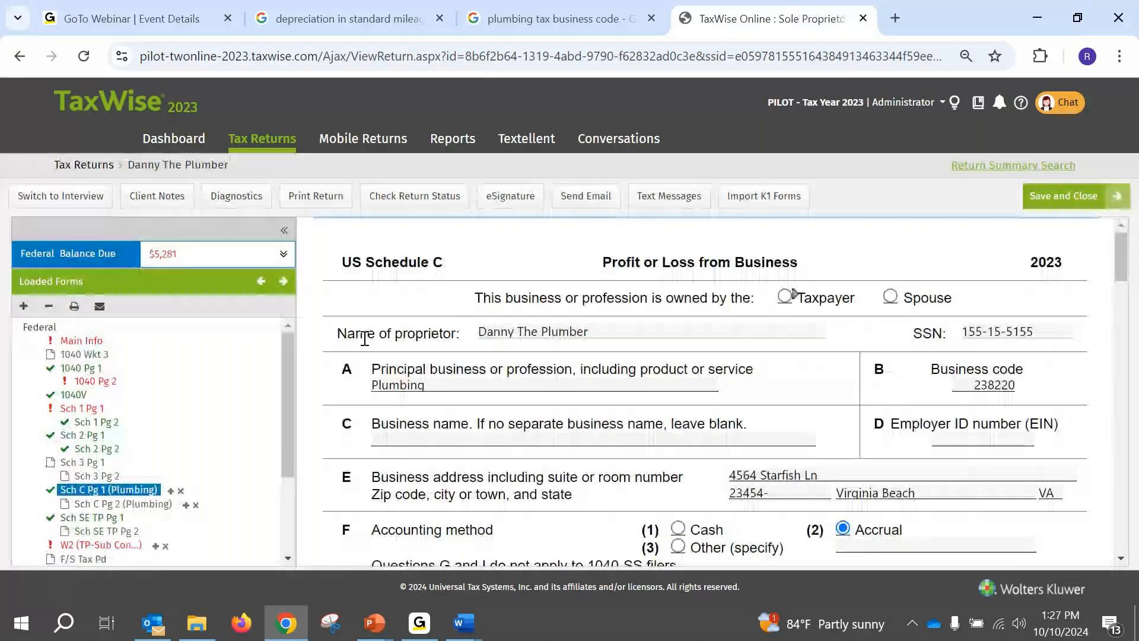
pyautogui.click(480, 330)
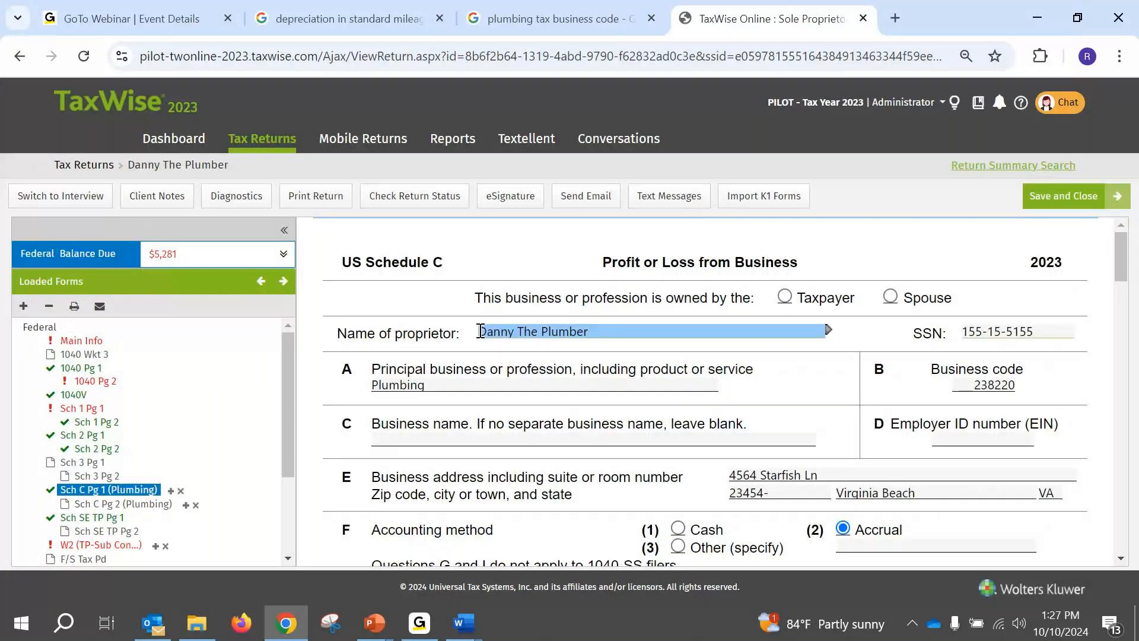
pyautogui.click(856, 474)
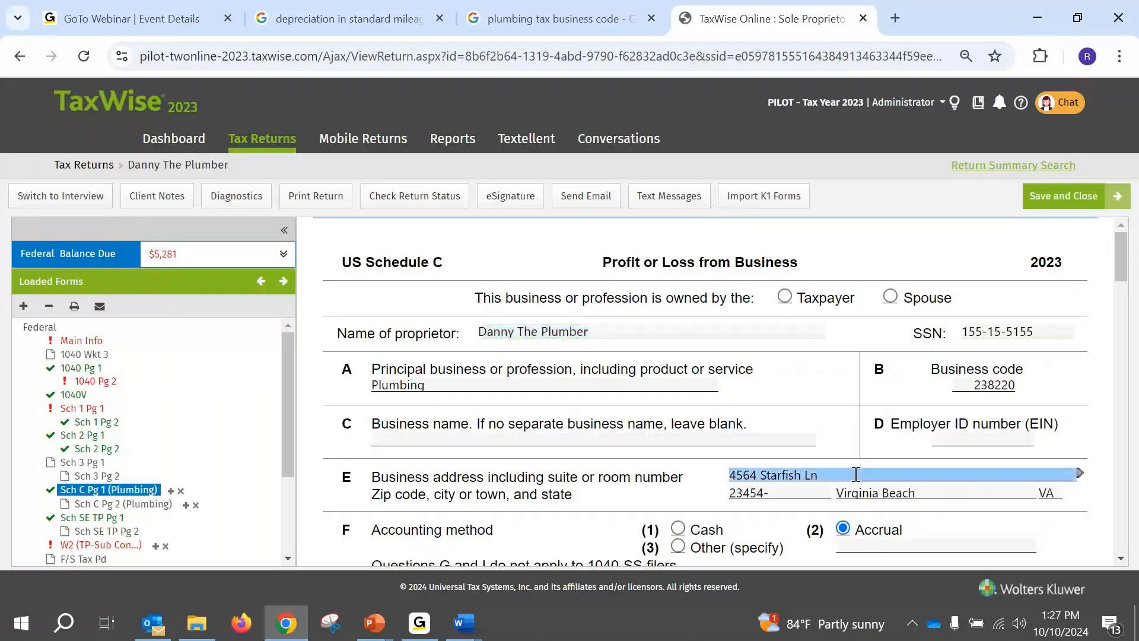
pyautogui.click(999, 330)
pyautogui.click(674, 330)
pyautogui.scroll(-2, 679, 314)
pyautogui.scroll(-2, 689, 303)
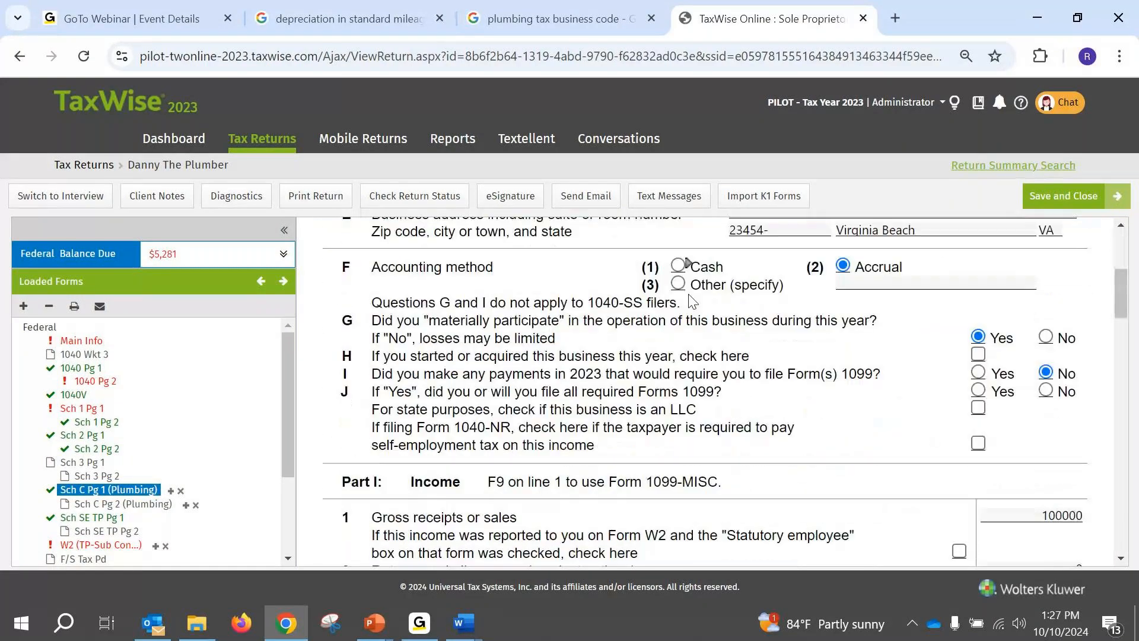
pyautogui.scroll(-3, 691, 301)
pyautogui.click(1018, 328)
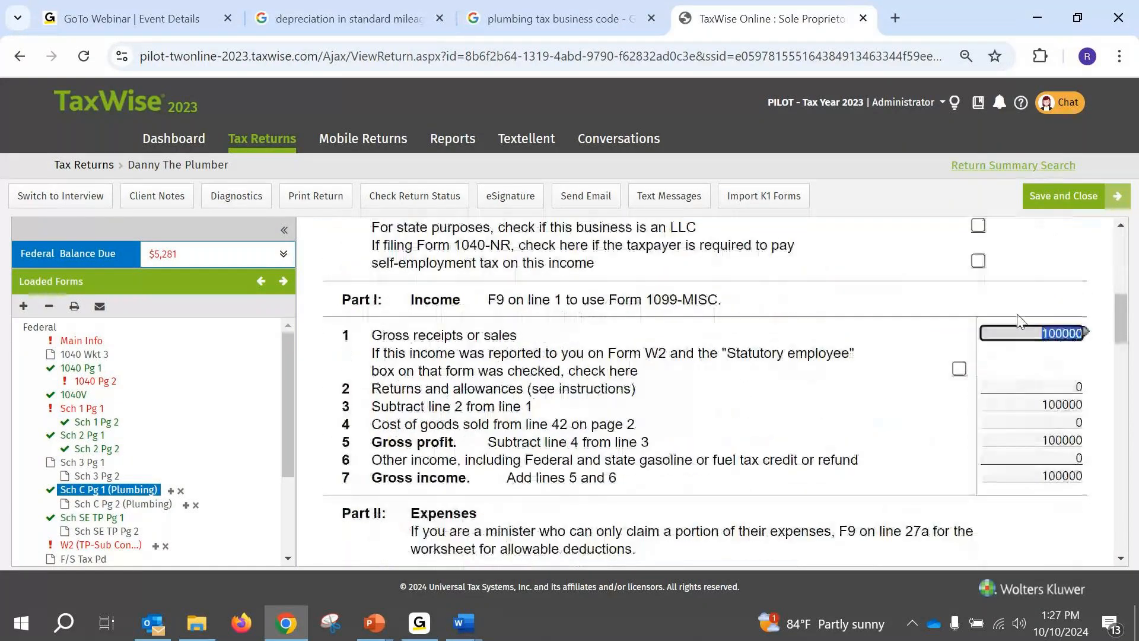
pyautogui.click(1041, 333)
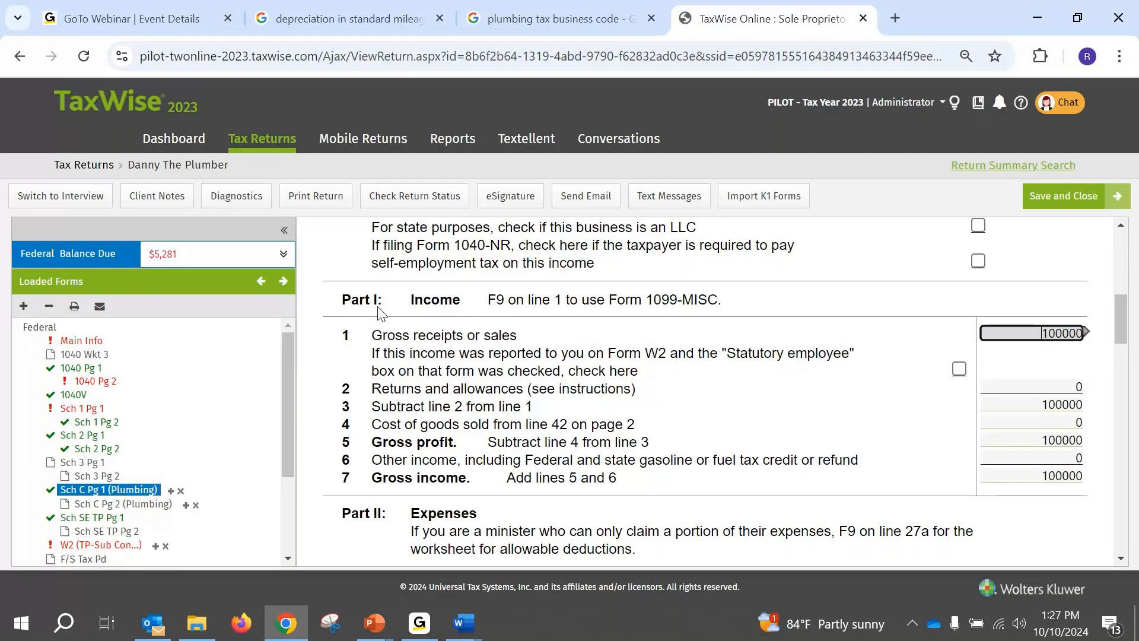
# Enter 5000 for advertising on line 8 of Schedule C.
pyautogui.scroll(-3, 380, 308)
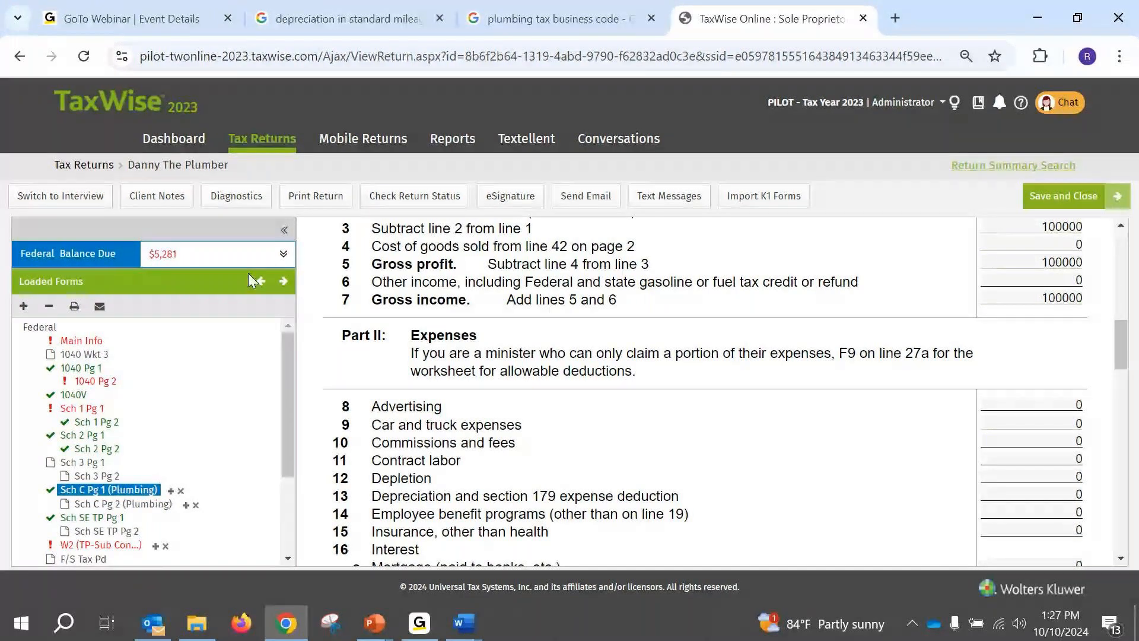
pyautogui.press('Tab')
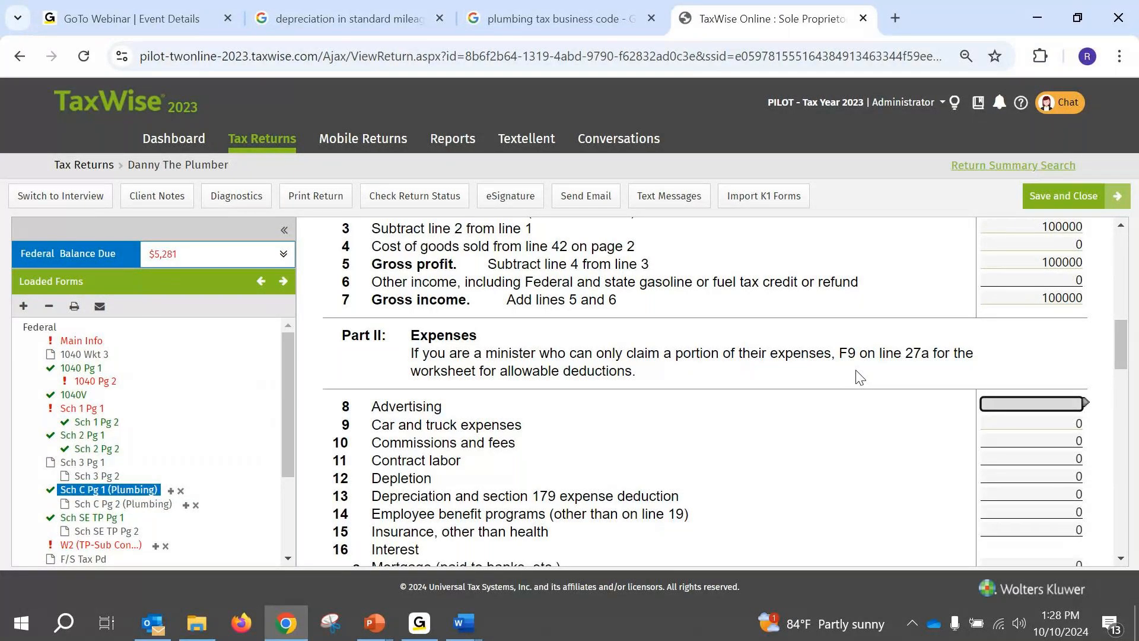
pyautogui.write('5000')
pyautogui.press('Tab')
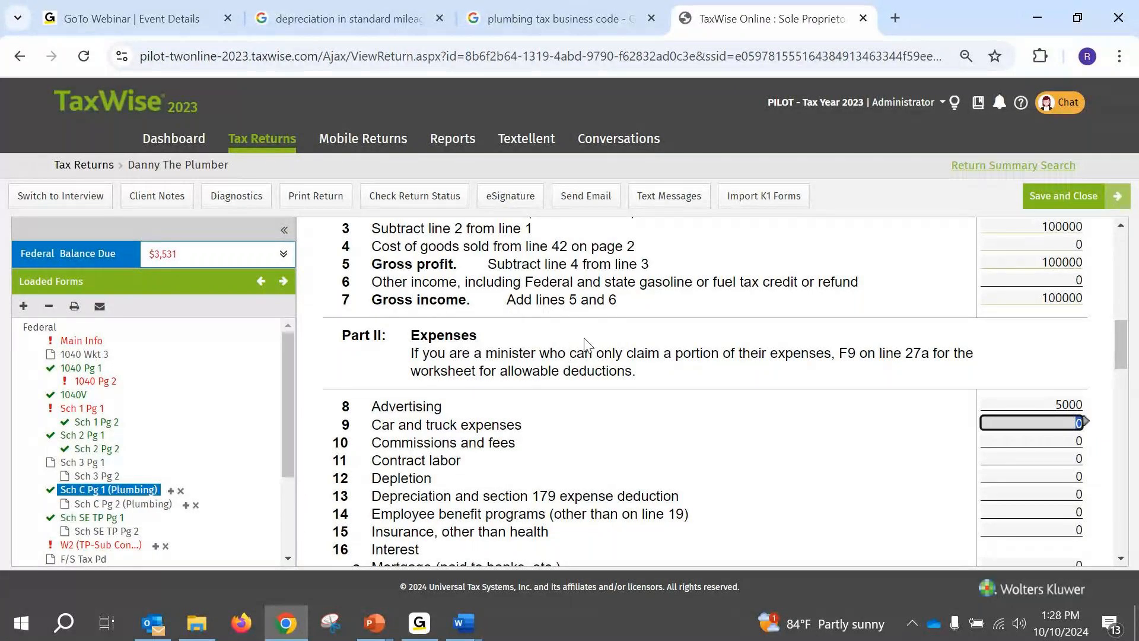
# Enter 1000 for travel on line 24a and 500 for meals at 50% on Schedule C.
pyautogui.scroll(-5, 573, 342)
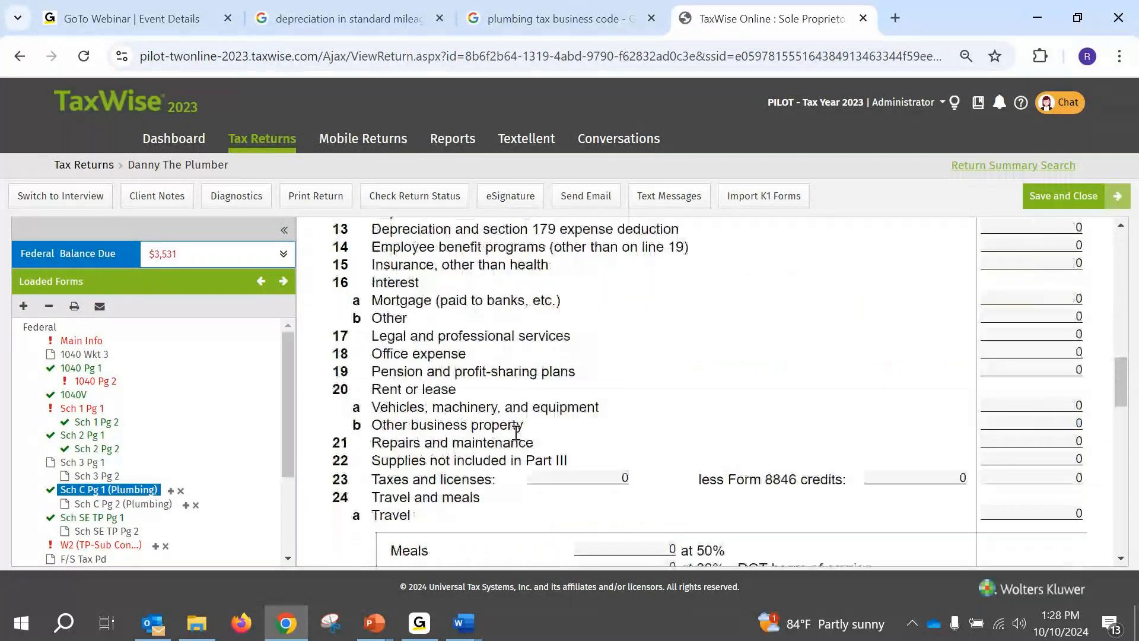
pyautogui.scroll(-2, 508, 483)
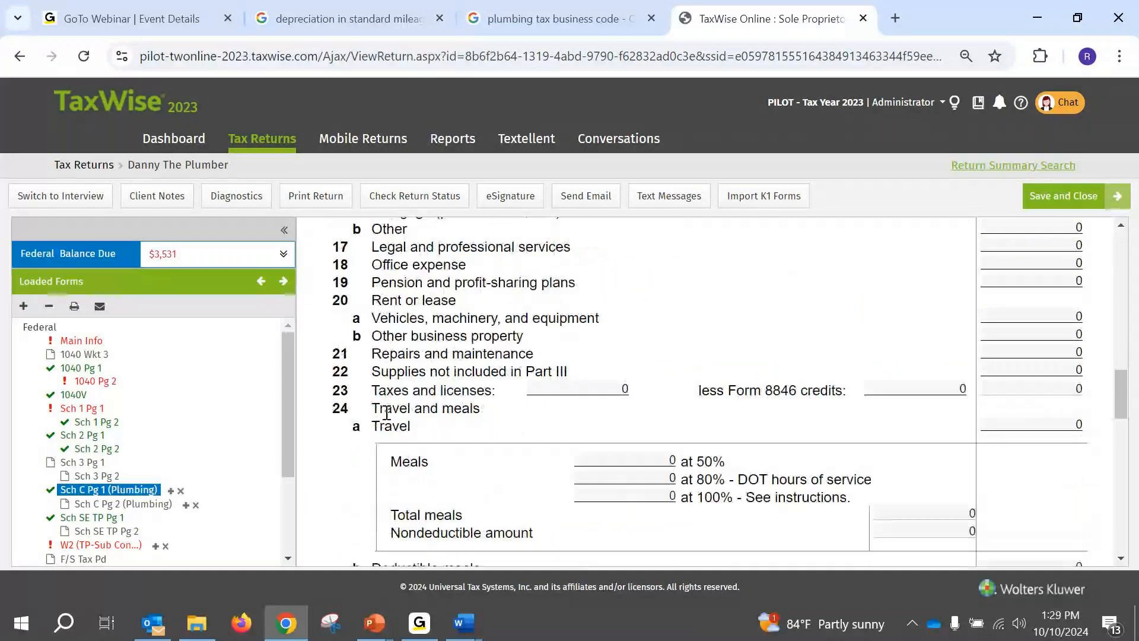
pyautogui.moveTo(366, 413); pyautogui.dragTo(734, 411)
pyautogui.click(448, 410)
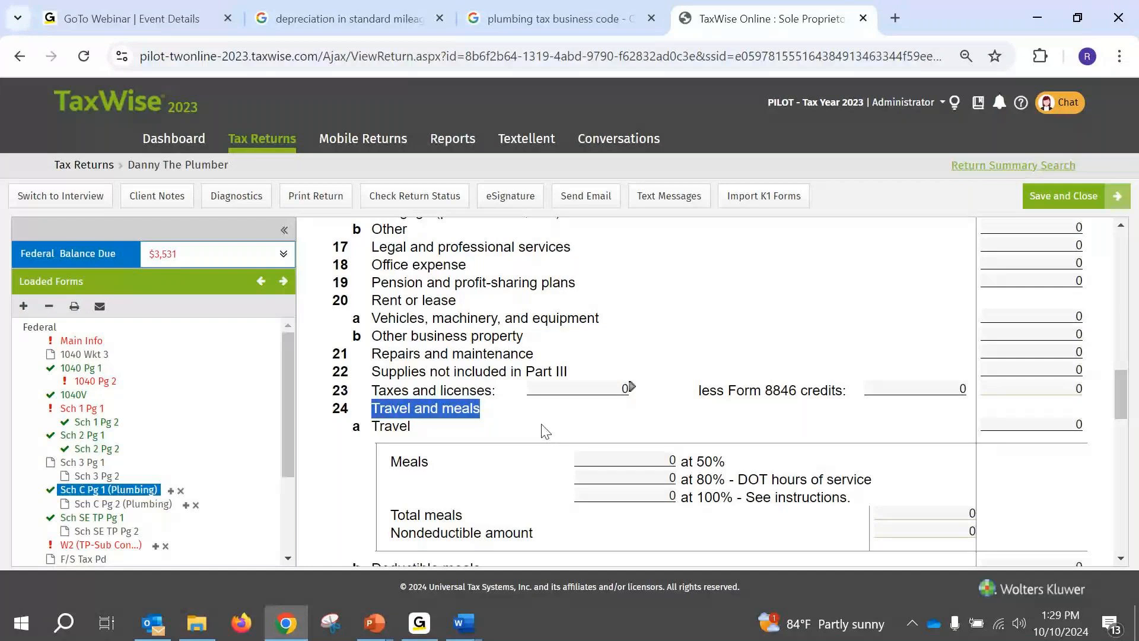
pyautogui.press('Tab')
pyautogui.scroll(-2, 629, 359)
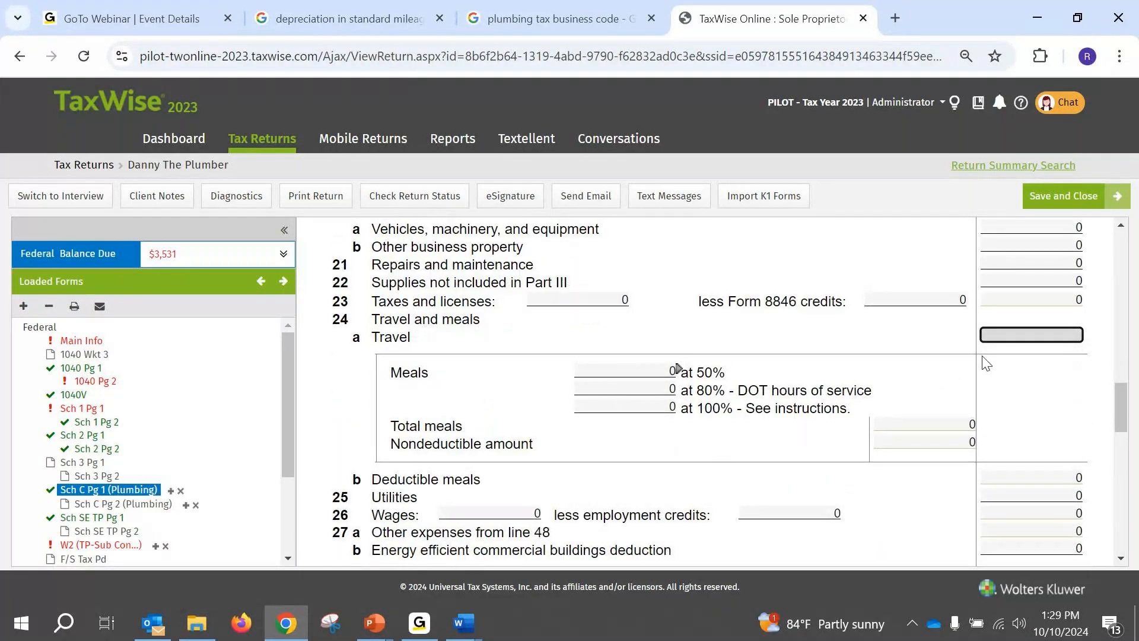
pyautogui.click(1020, 341)
pyautogui.write('1000')
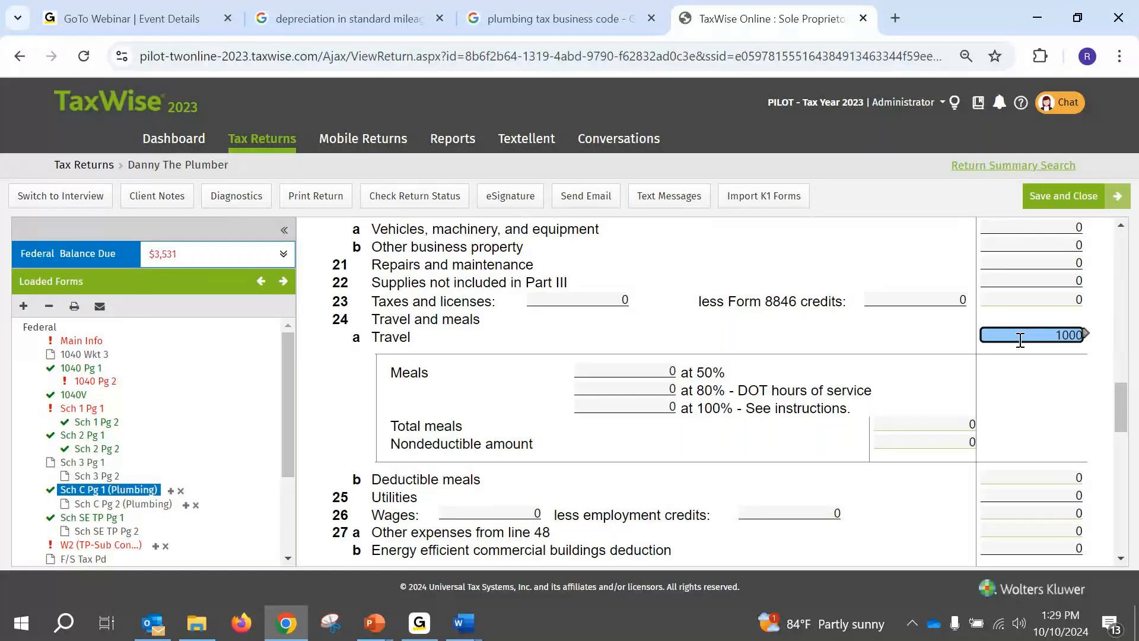
pyautogui.press('Tab')
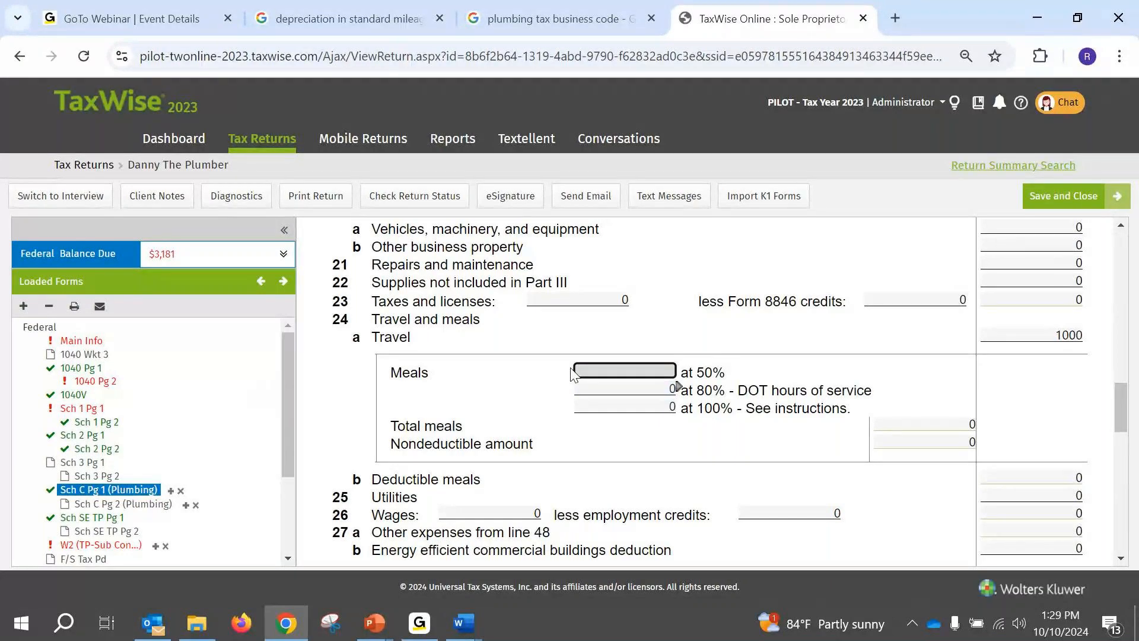
pyautogui.write('500')
pyautogui.press('Tab')
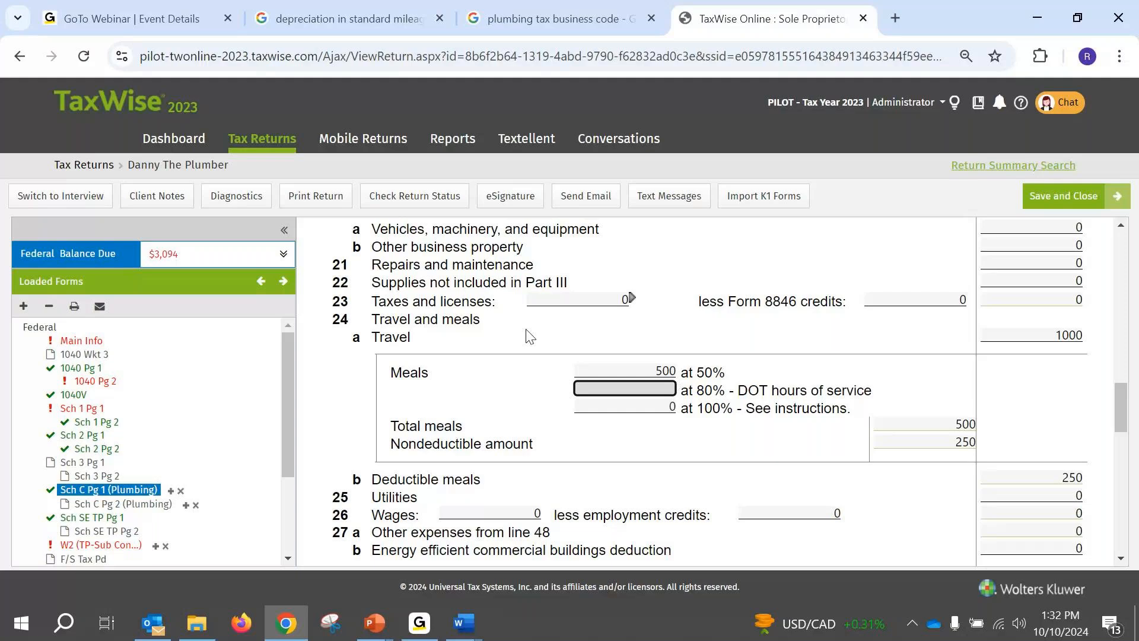
# Review the Schedule C expense totals, net profit and Part II expense lines, highlighting office expense on line 18.
pyautogui.scroll(-5, 510, 394)
pyautogui.scroll(2, 584, 269)
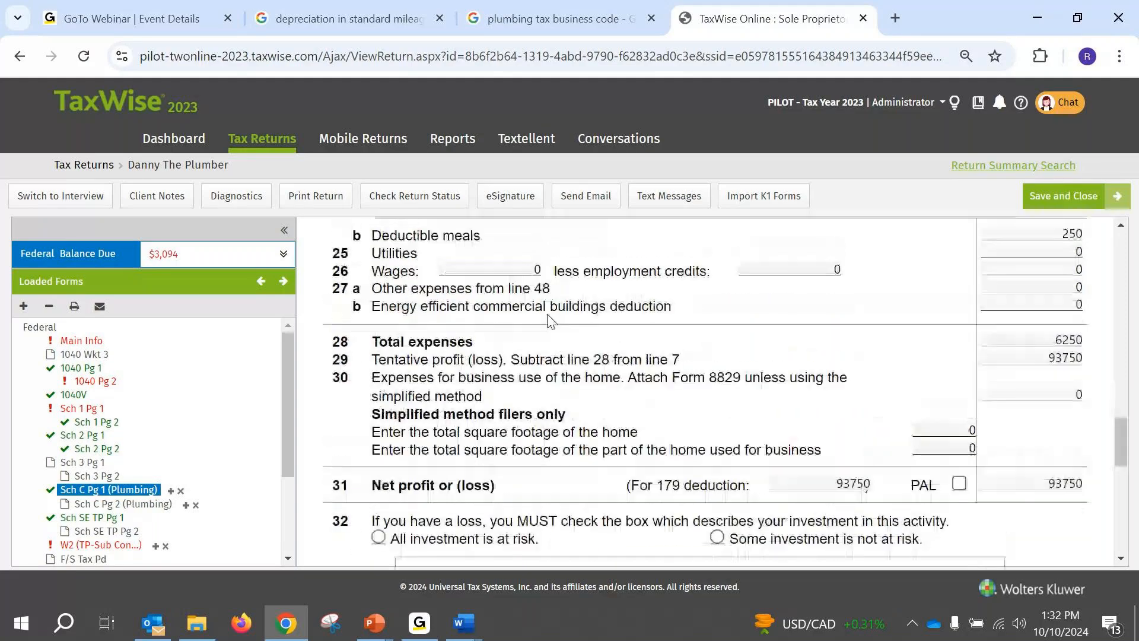
pyautogui.scroll(4, 819, 374)
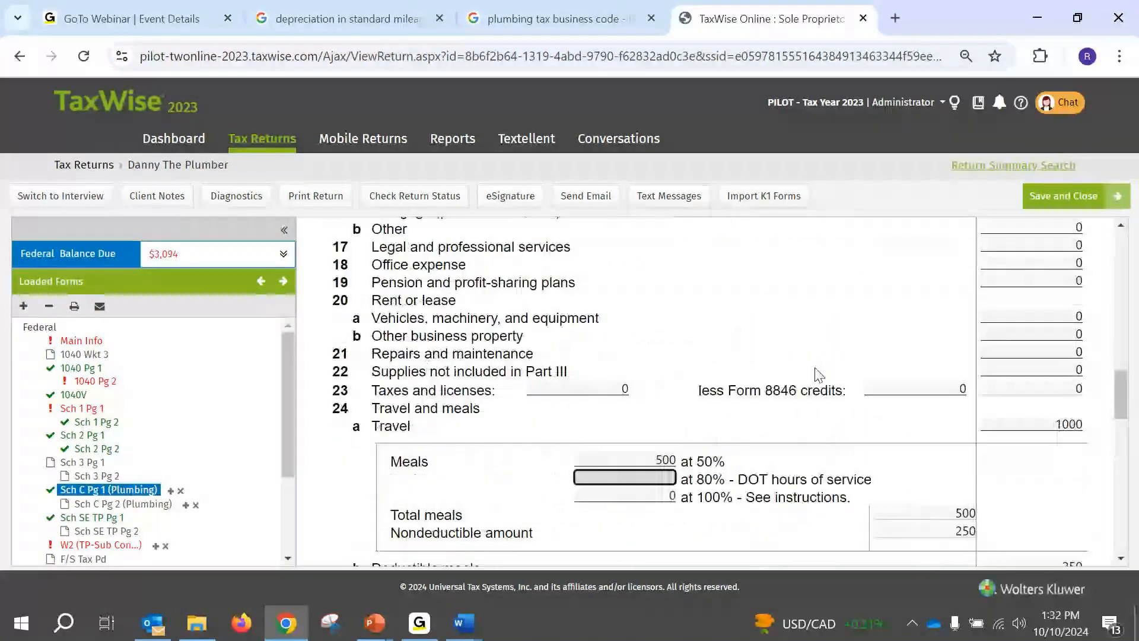
pyautogui.scroll(3, 819, 375)
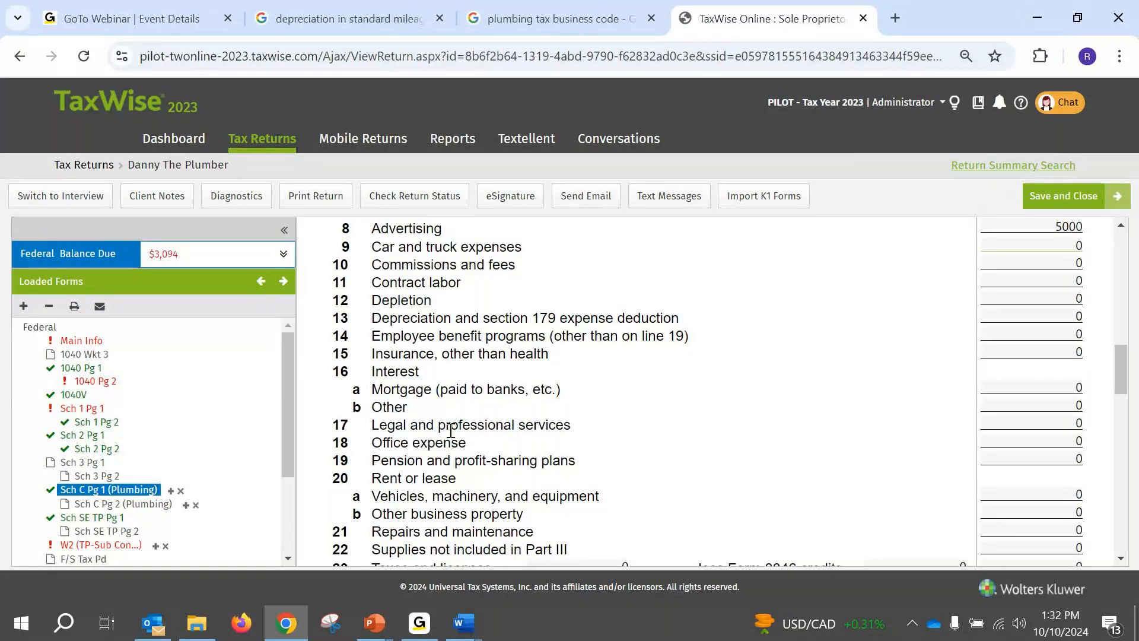
pyautogui.moveTo(372, 445); pyautogui.dragTo(467, 445)
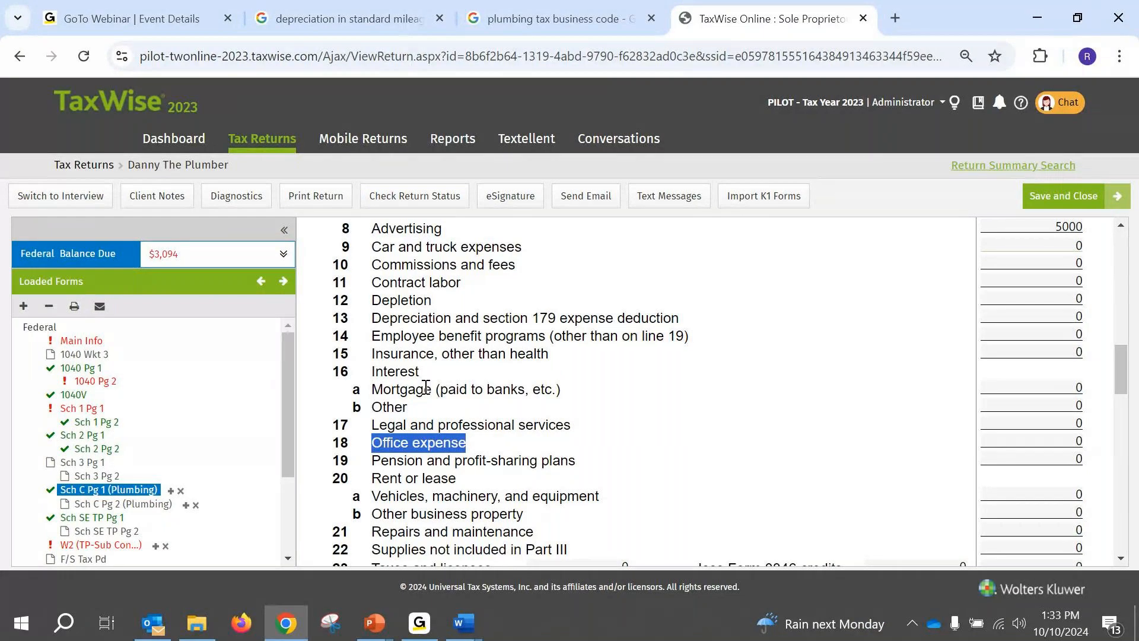
pyautogui.click(384, 525)
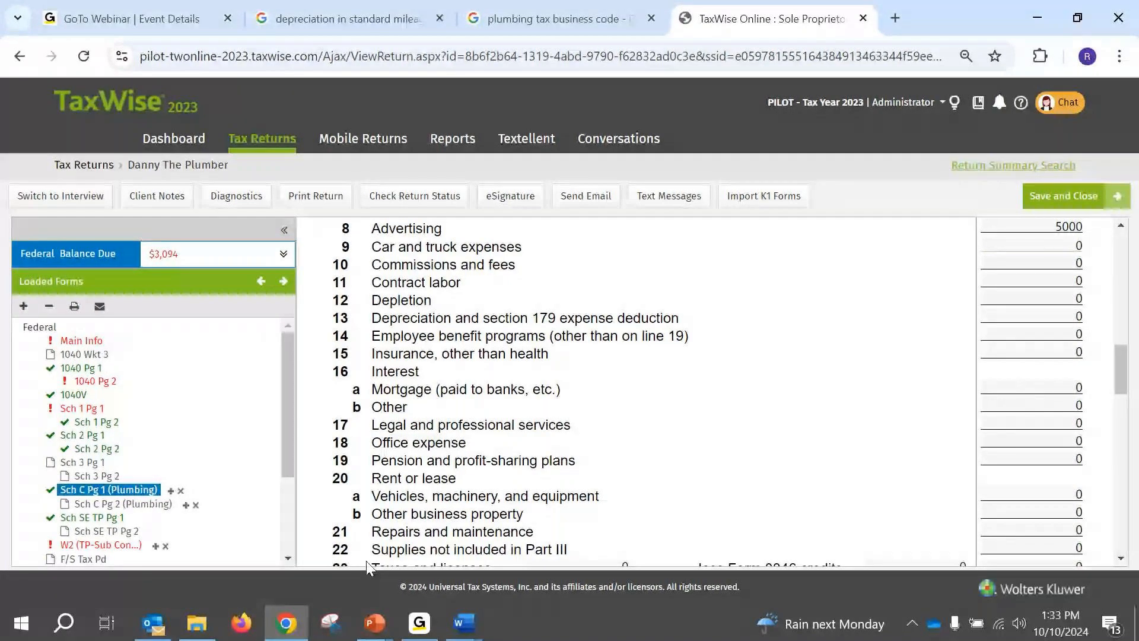
# Link a new Business Vehicle Worksheet to car and truck expenses on line 9 of Schedule C.
pyautogui.scroll(2, 370, 338)
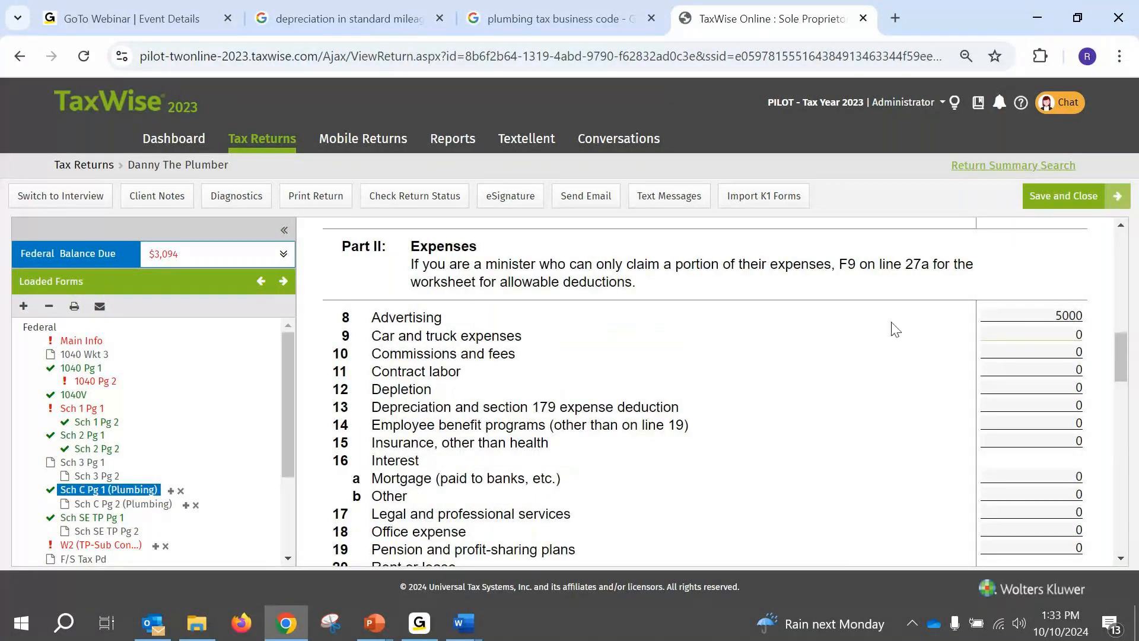
pyautogui.click(1076, 331)
pyautogui.moveTo(1086, 316)
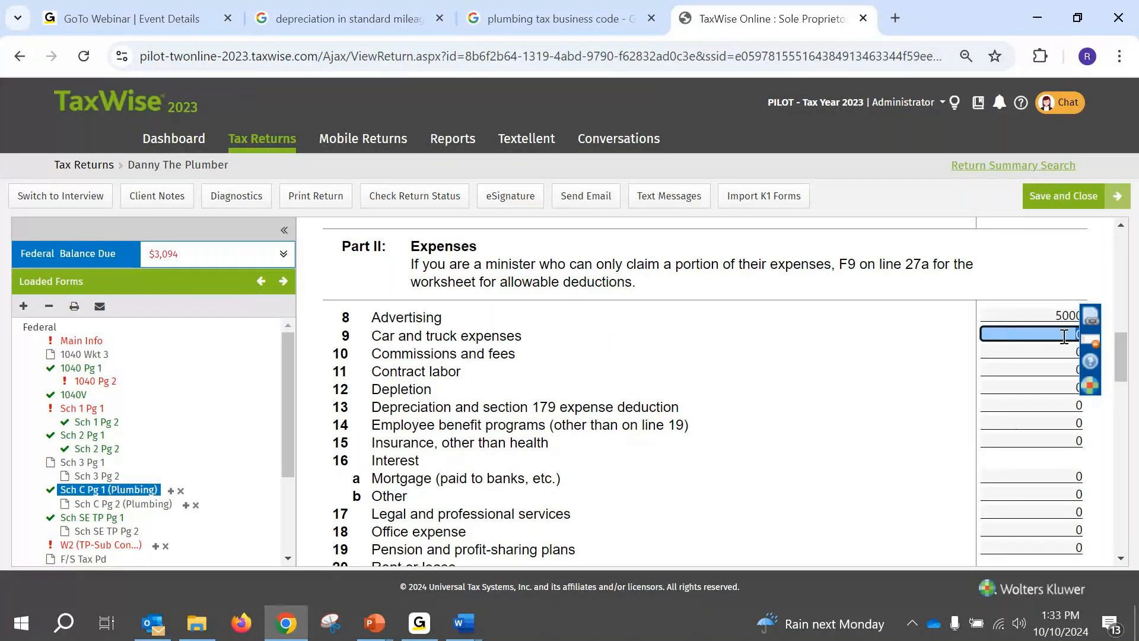
pyautogui.click(1098, 325)
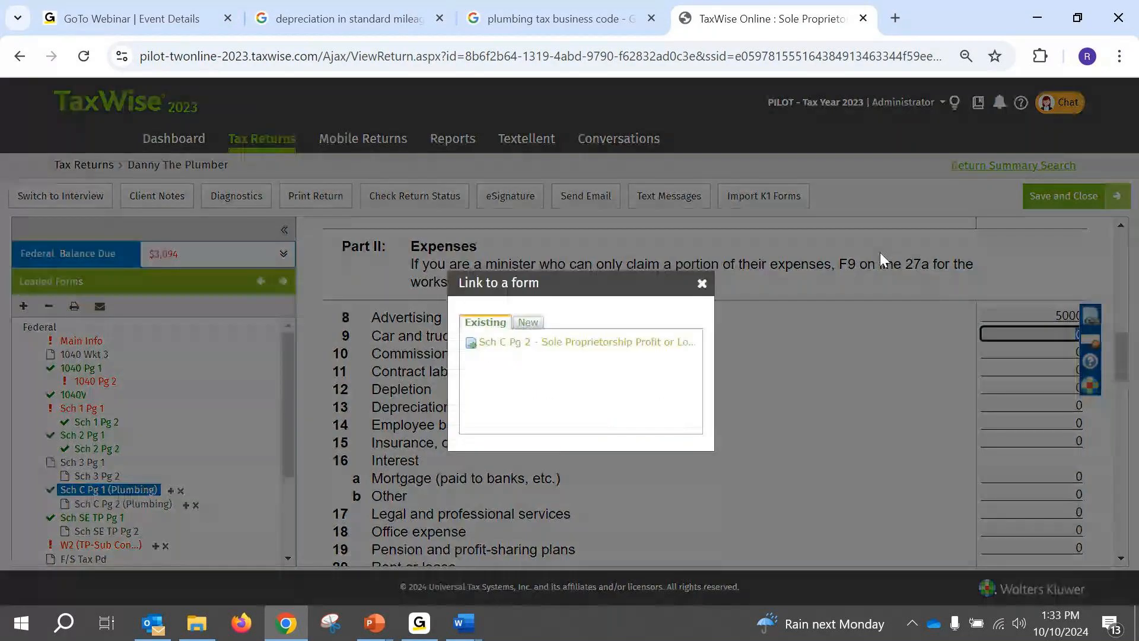
pyautogui.click(527, 322)
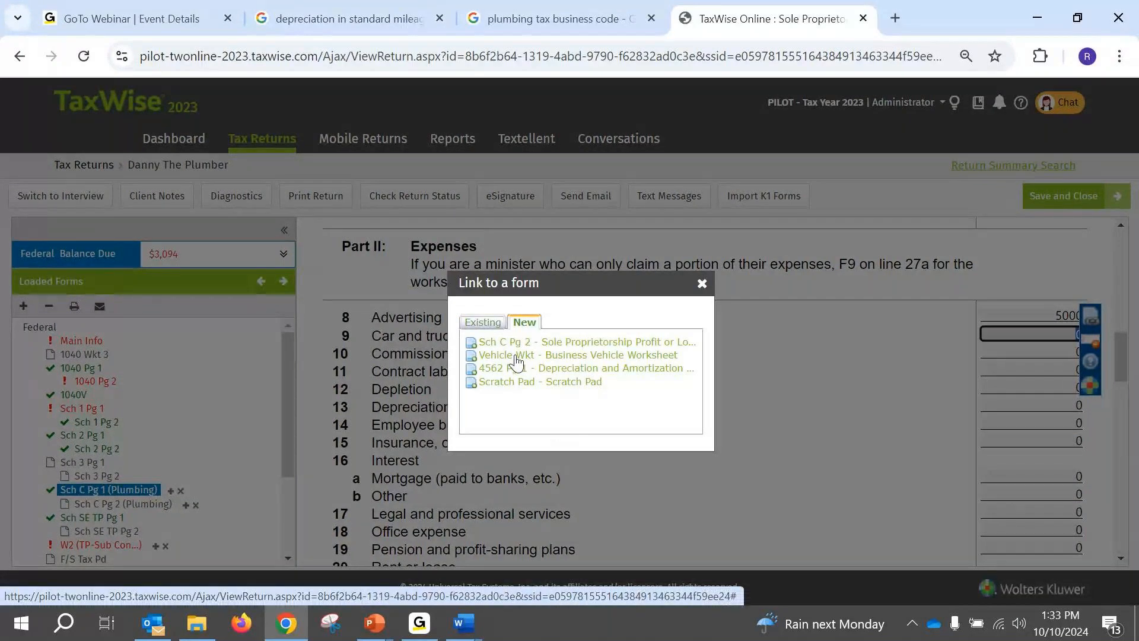
pyautogui.click(547, 357)
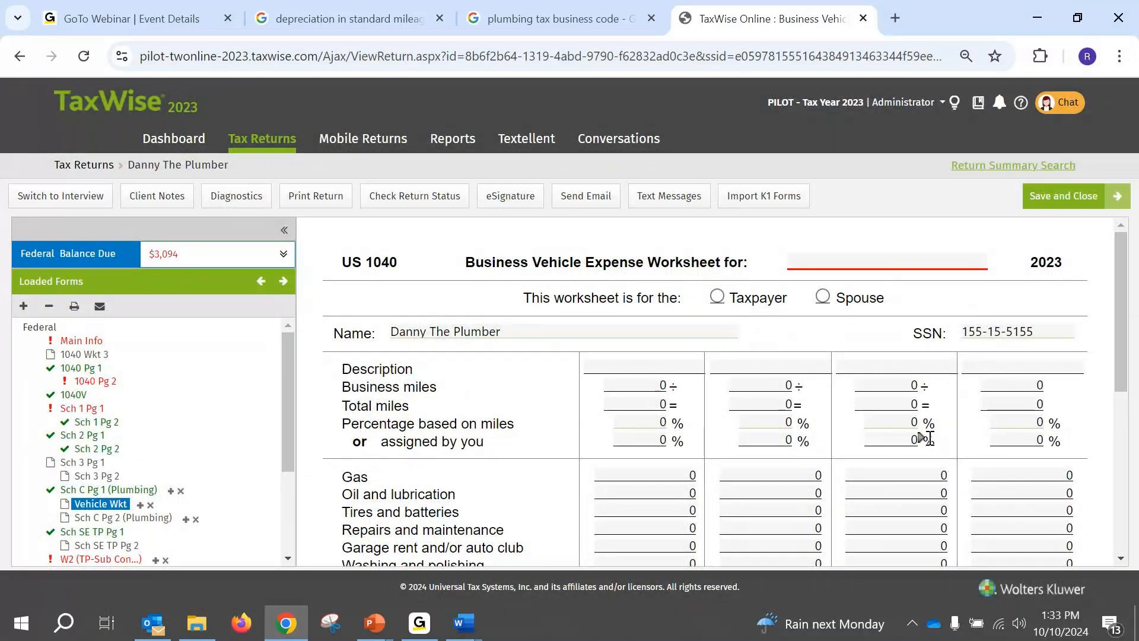
# Enter Large Van as the description of the first vehicle on the worksheet.
pyautogui.click(678, 363)
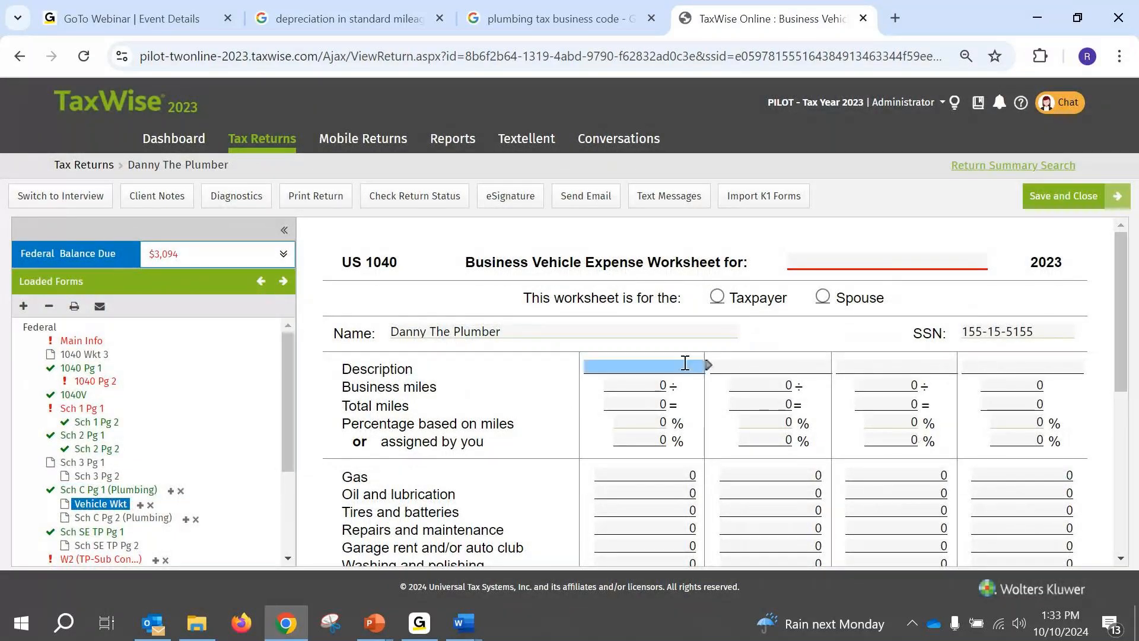
pyautogui.click(649, 364)
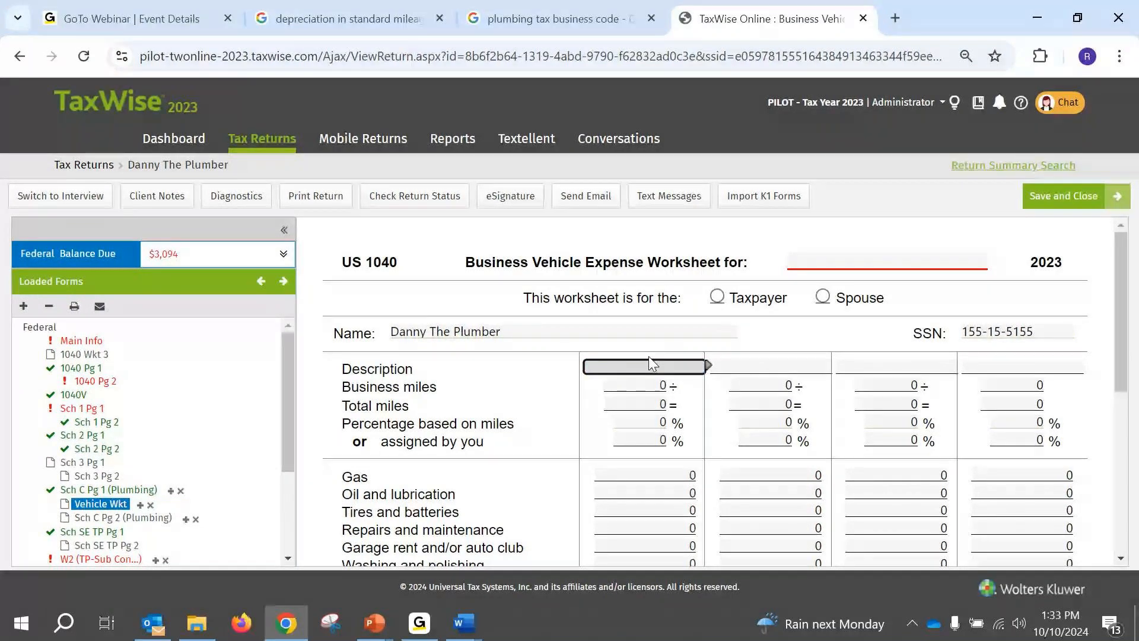
pyautogui.write('Large Van')
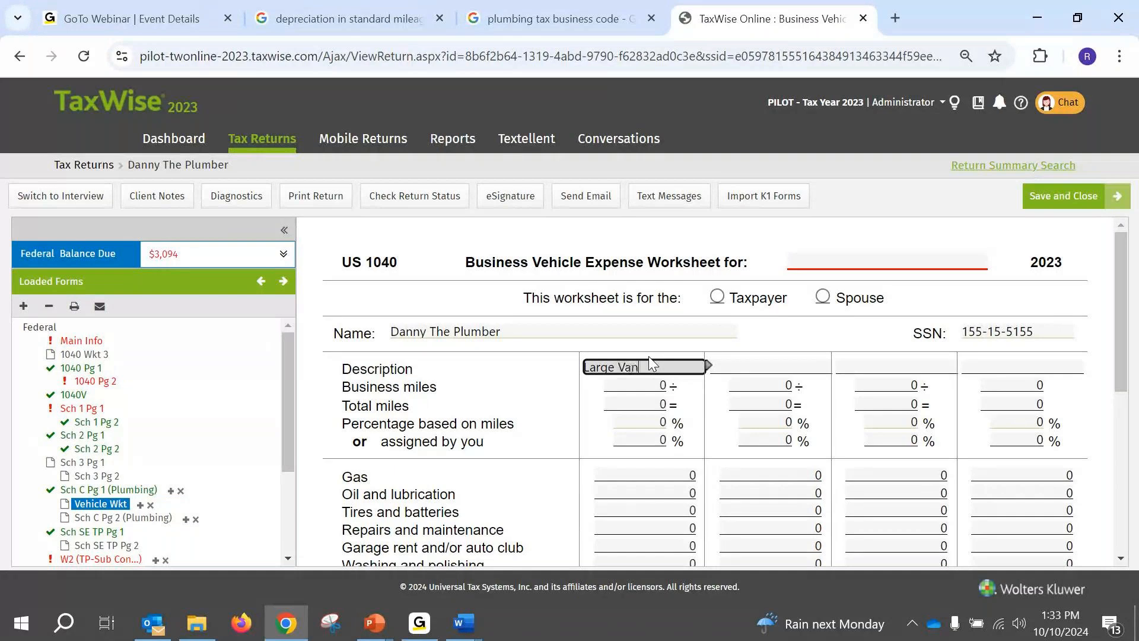
pyautogui.press('Tab')
# Review the mileage and expense lines of the Business Vehicle Expense Worksheet for the Large Van.
pyautogui.scroll(-3, 623, 254)
pyautogui.click(623, 256)
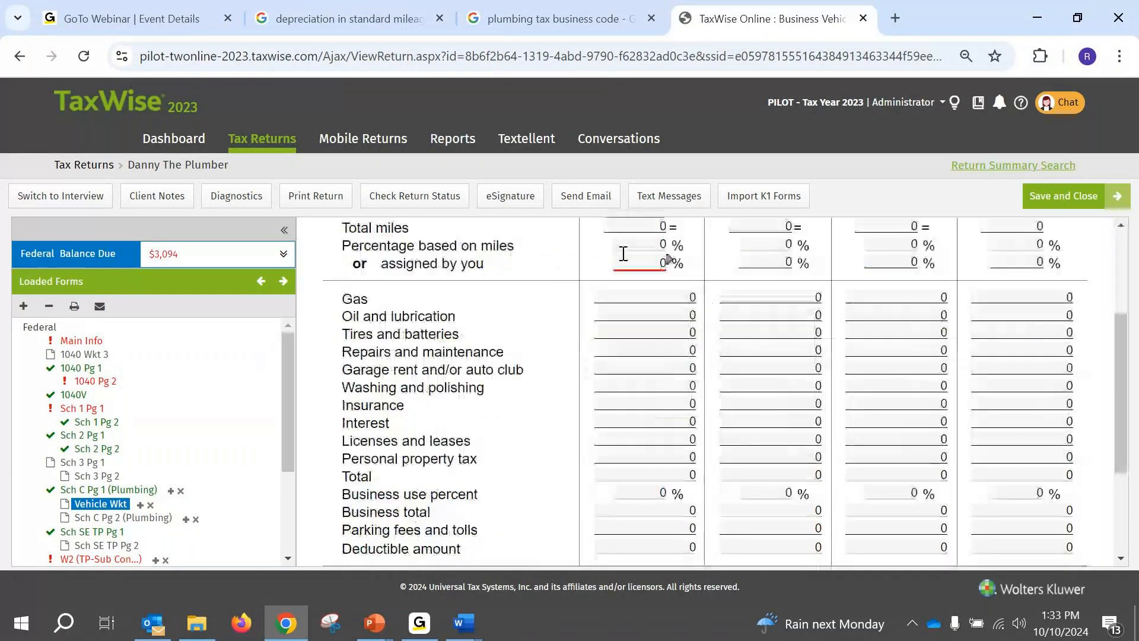
pyautogui.hotkey('shift', 'Tab')
pyautogui.hotkey('shift', 'Tab')
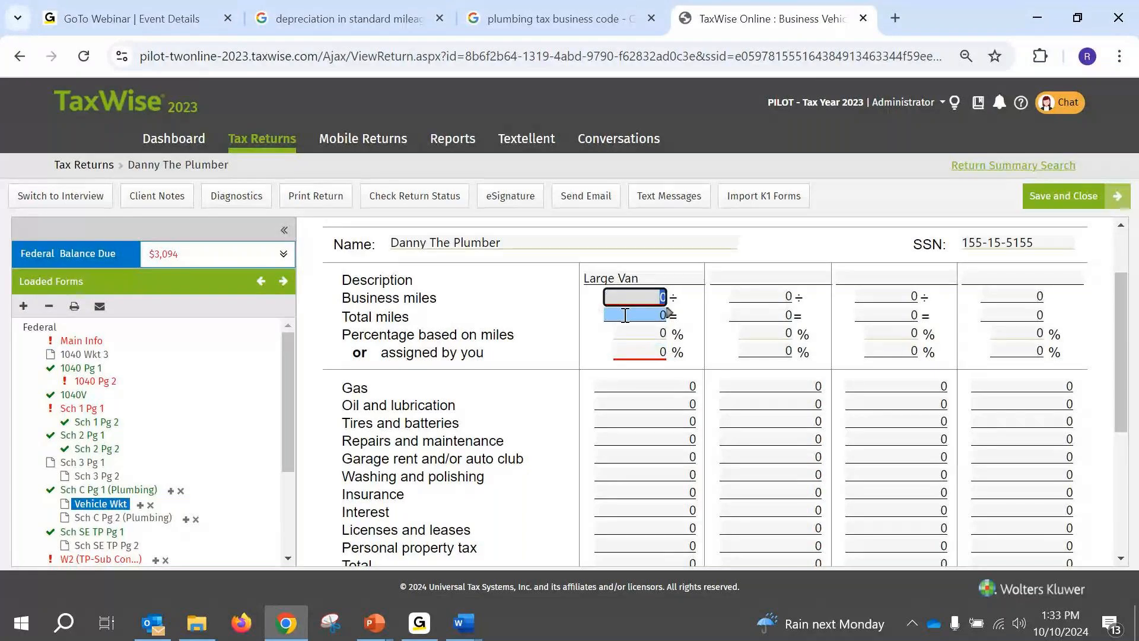
pyautogui.scroll(-2, 674, 309)
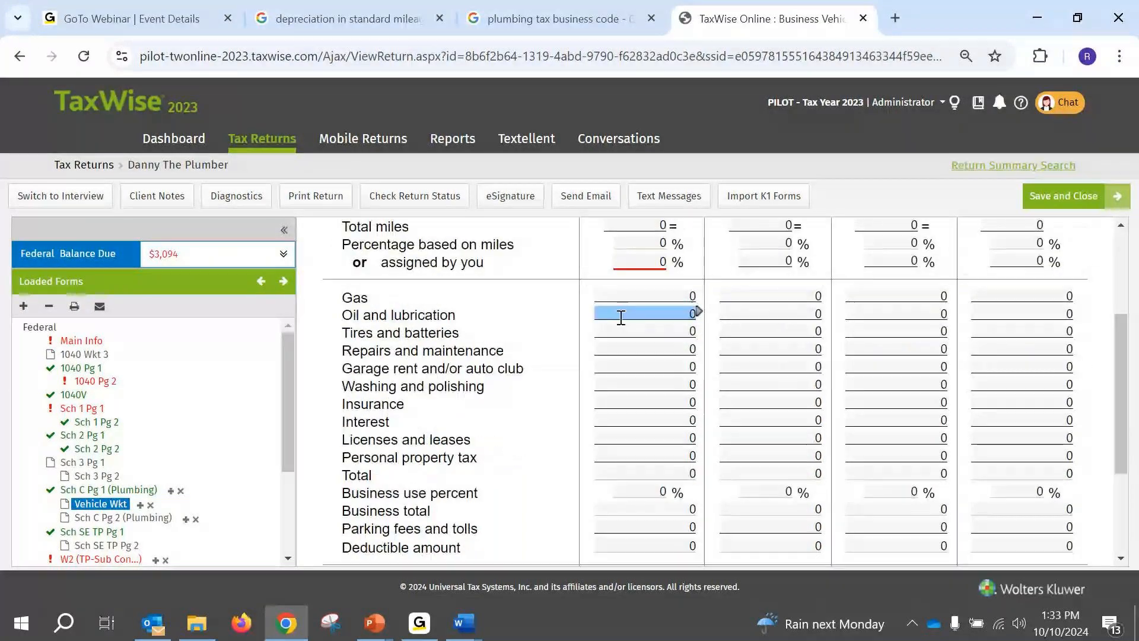
pyautogui.scroll(-2, 623, 356)
pyautogui.scroll(2, 683, 230)
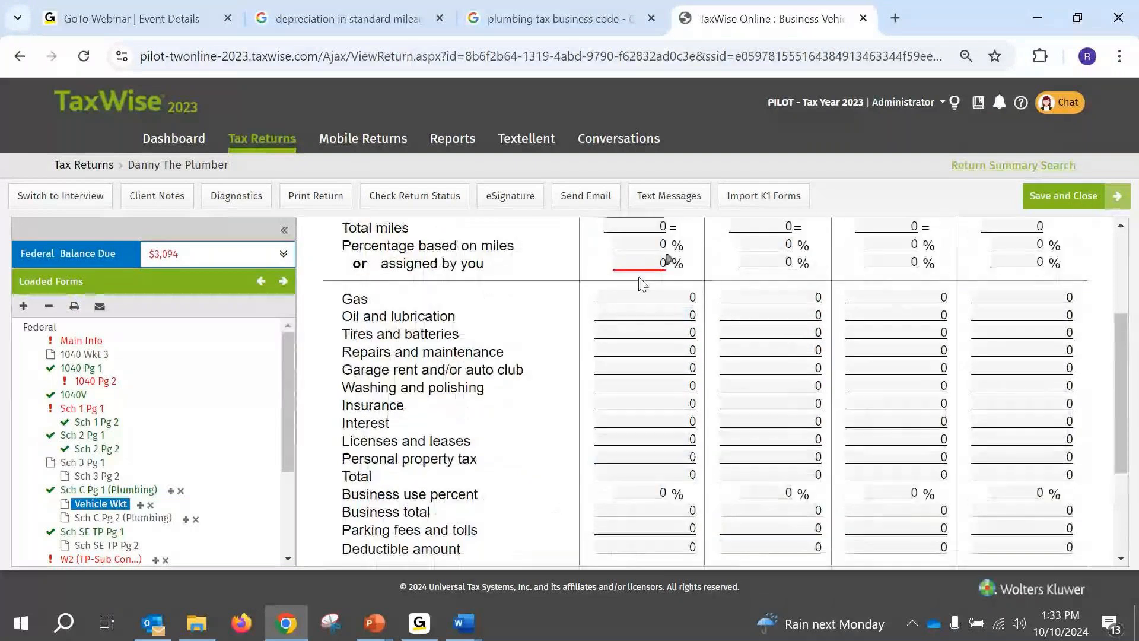
pyautogui.scroll(-2, 586, 354)
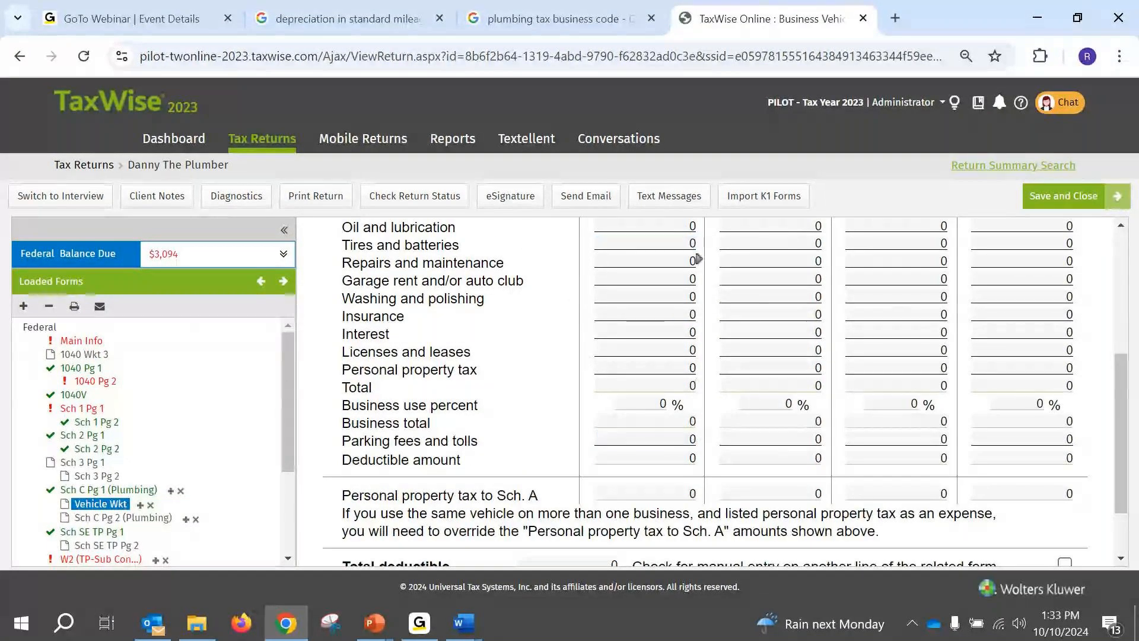
# Switch to the PowerPoint slide show and advance to the Mileage Vs Actual Expenses slide.
pyautogui.click(372, 621)
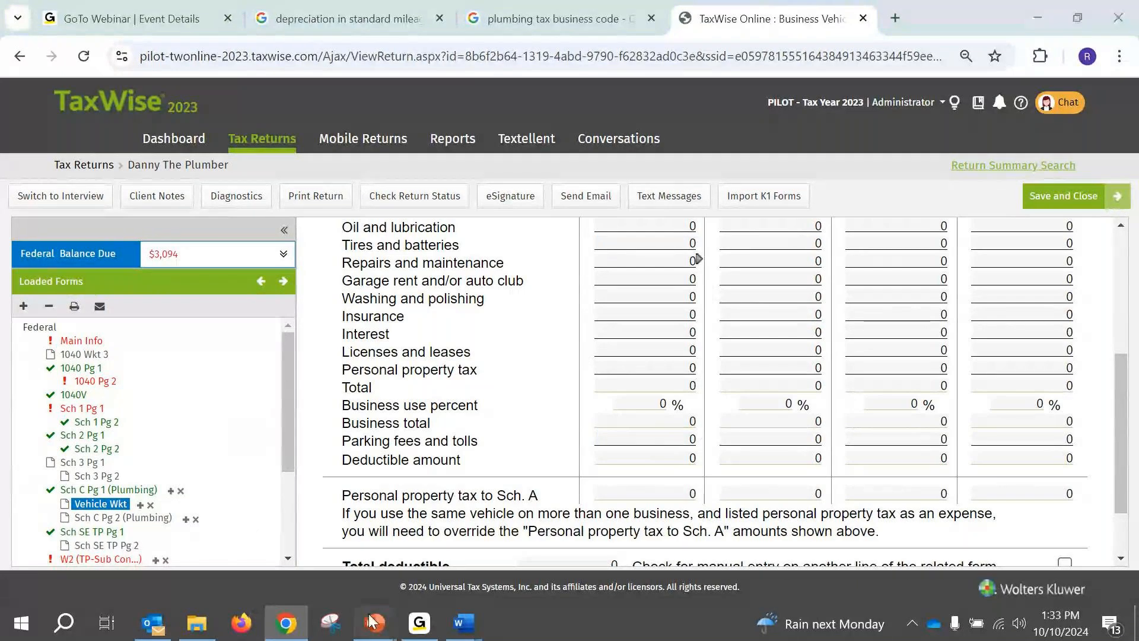
pyautogui.click(372, 603)
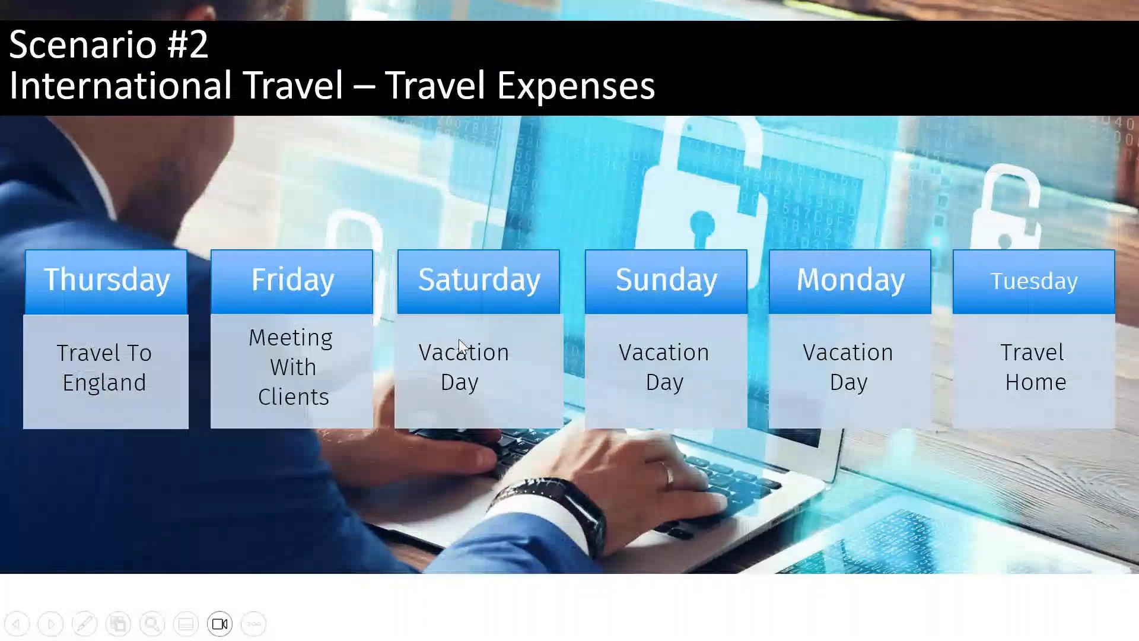
pyautogui.click(458, 340)
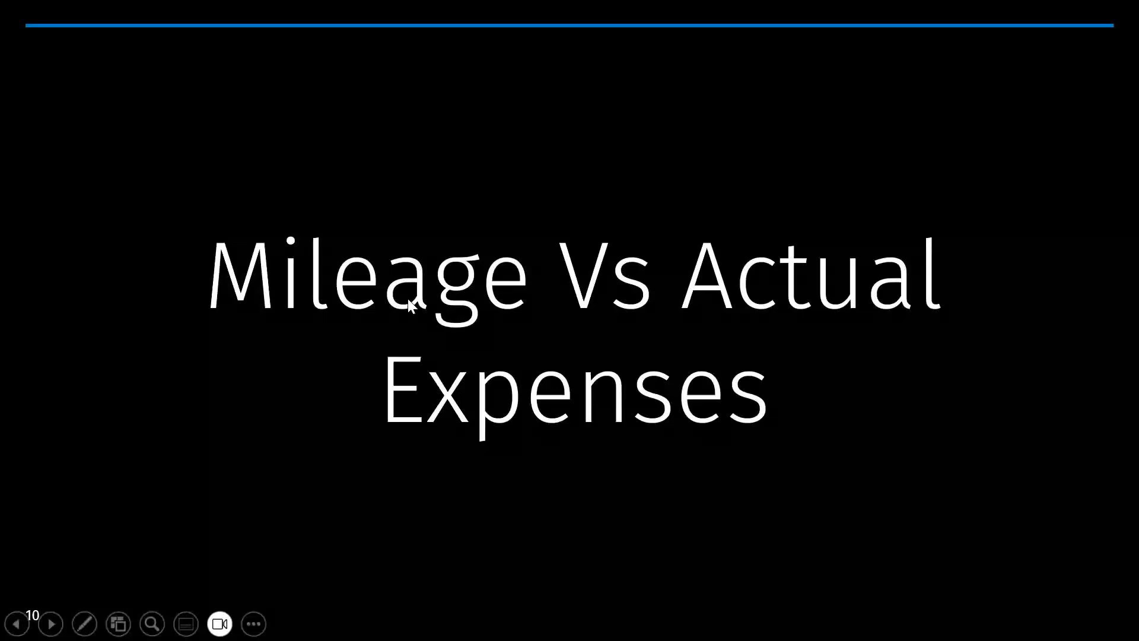
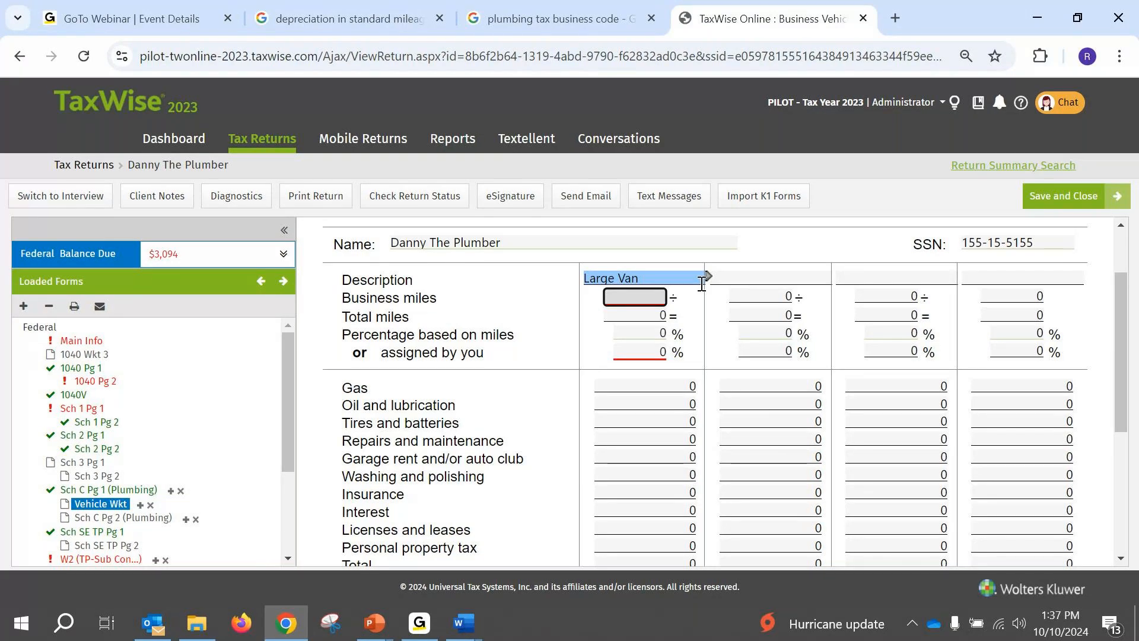
# Enter 10000 business miles and 20000 total miles for the Large Van on the vehicle worksheet.
pyautogui.write('20000')
pyautogui.press('BackSpace')
pyautogui.press('BackSpace')
pyautogui.press('BackSpace')
pyautogui.press('BackSpace')
pyautogui.press('BackSpace')
pyautogui.write('10000')
pyautogui.press('Tab')
pyautogui.write('2')
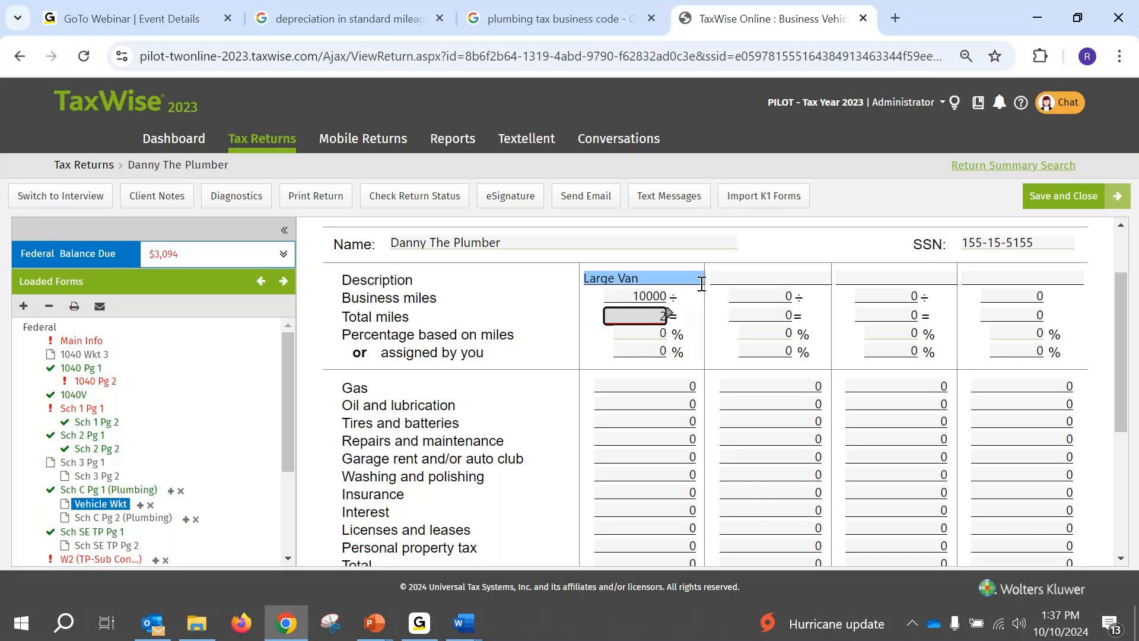
pyautogui.write('0000')
pyautogui.press('Tab')
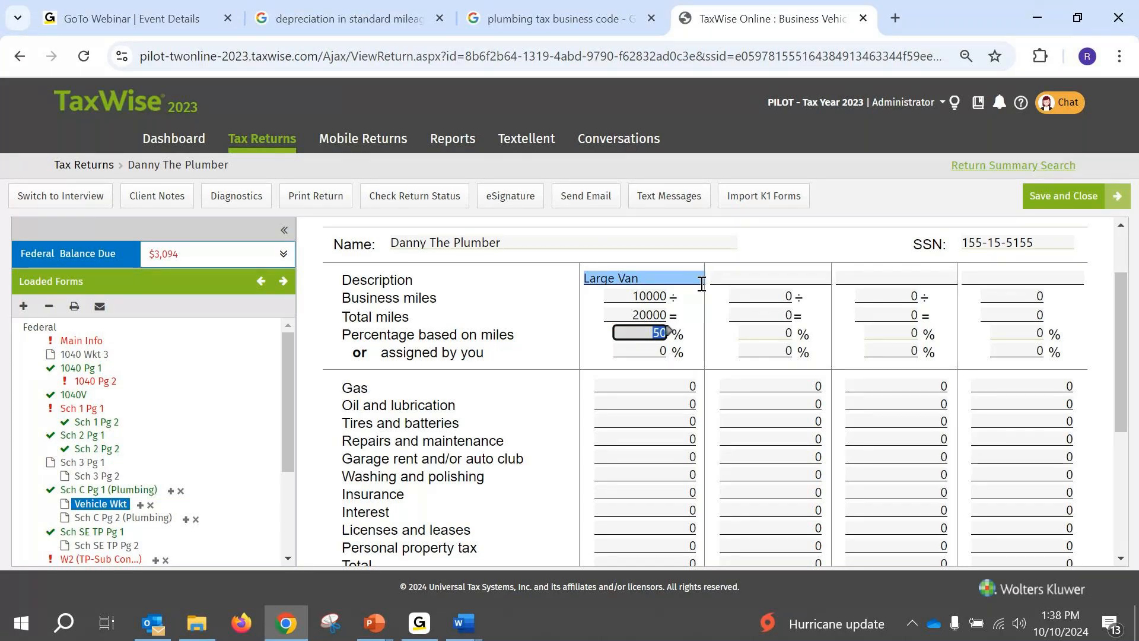
# Try 15000 total miles for the Large Van, and restore the total miles to 20000.
pyautogui.moveTo(636, 338); pyautogui.dragTo(647, 330)
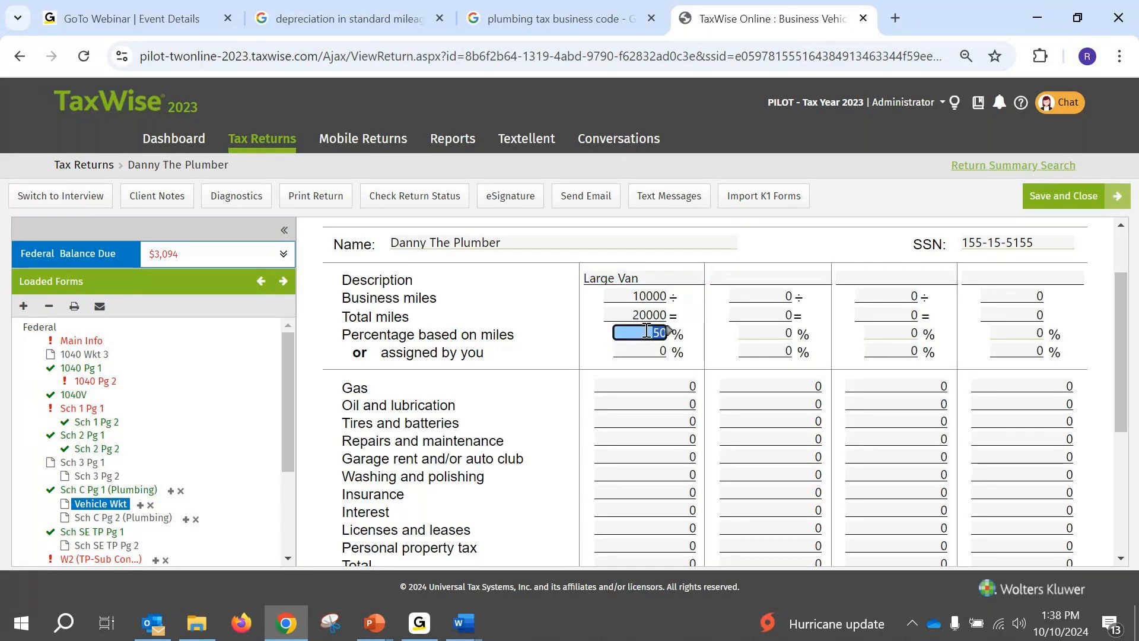
pyautogui.click(619, 314)
pyautogui.write('15000')
pyautogui.press('Tab')
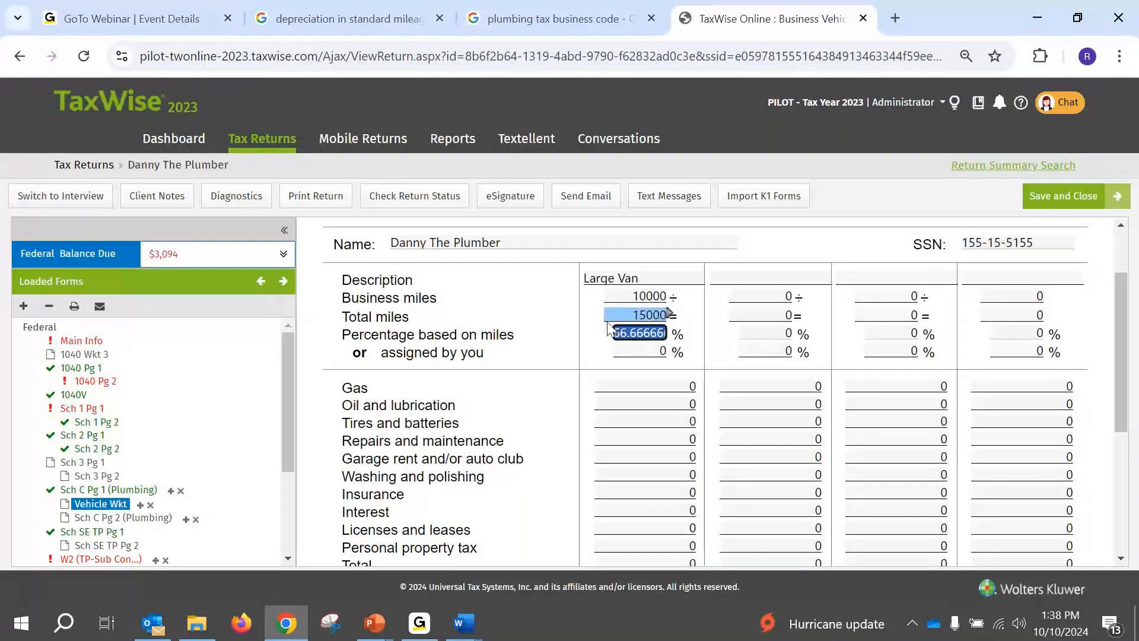
pyautogui.click(650, 315)
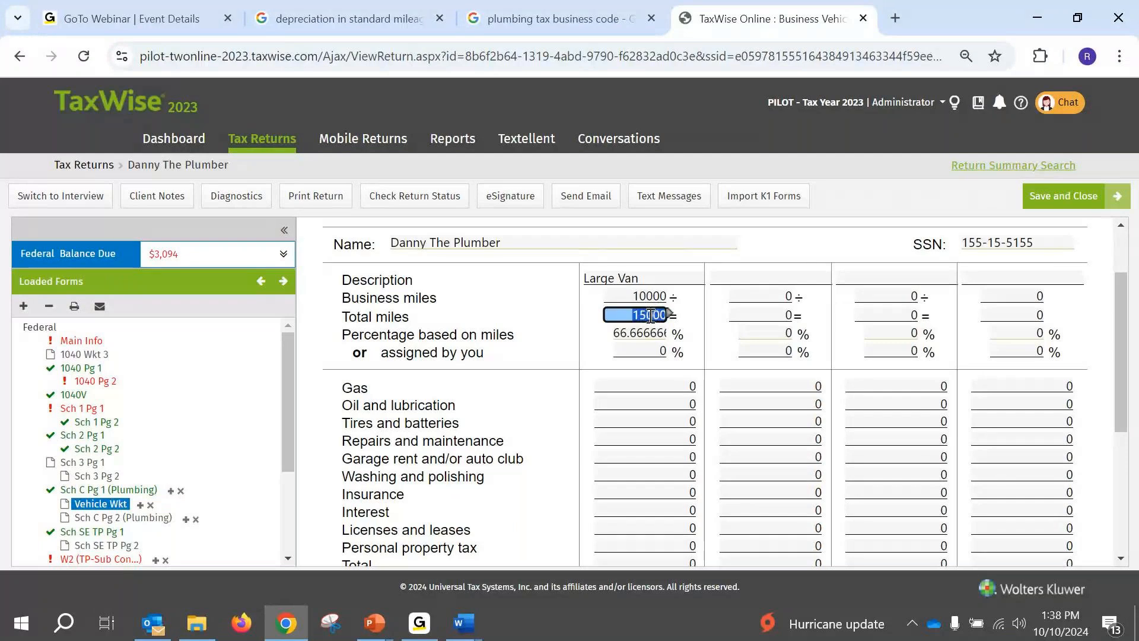
pyautogui.write('20000')
pyautogui.press('Tab')
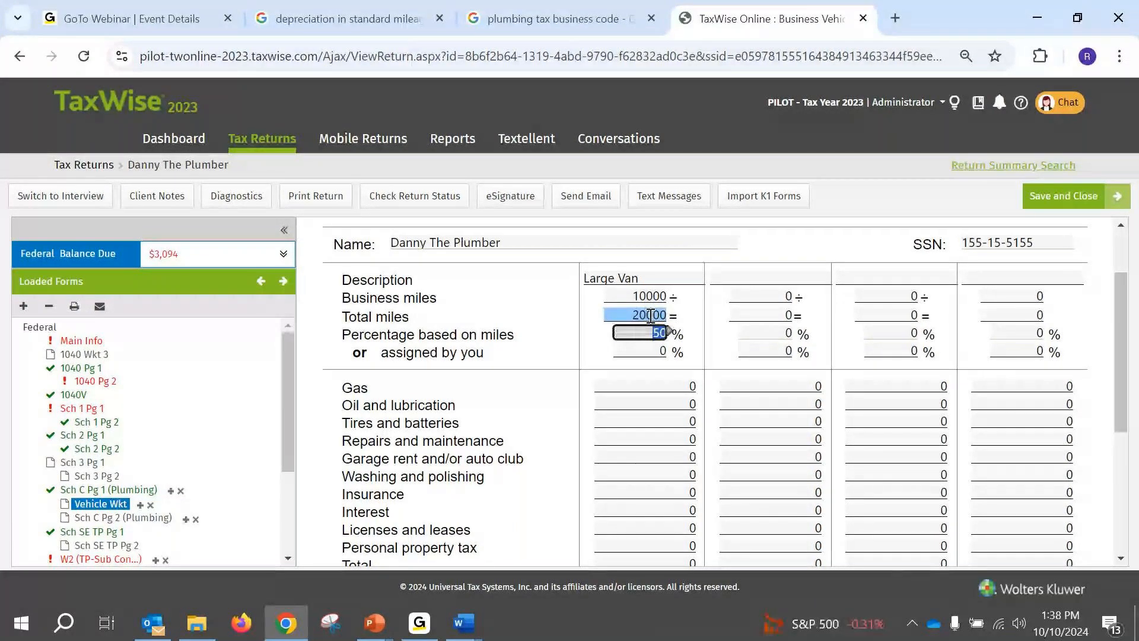
# Enter 2000 for the Large Van's gas expense and check its business use percentage against the mileage entries.
pyautogui.scroll(-2, 651, 315)
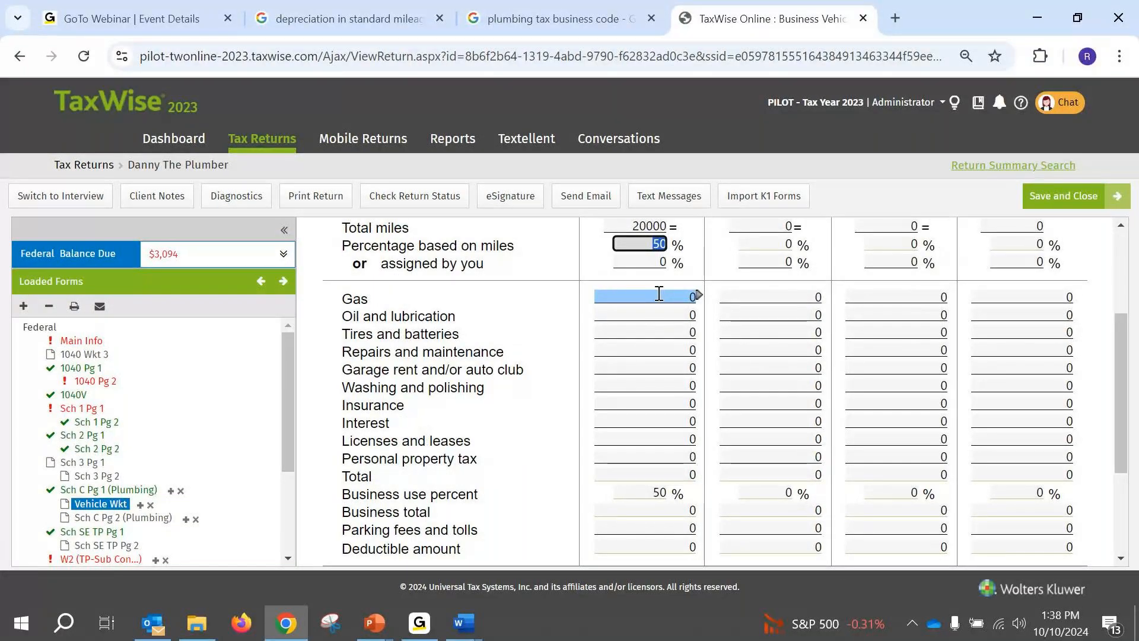
pyautogui.scroll(2, 652, 300)
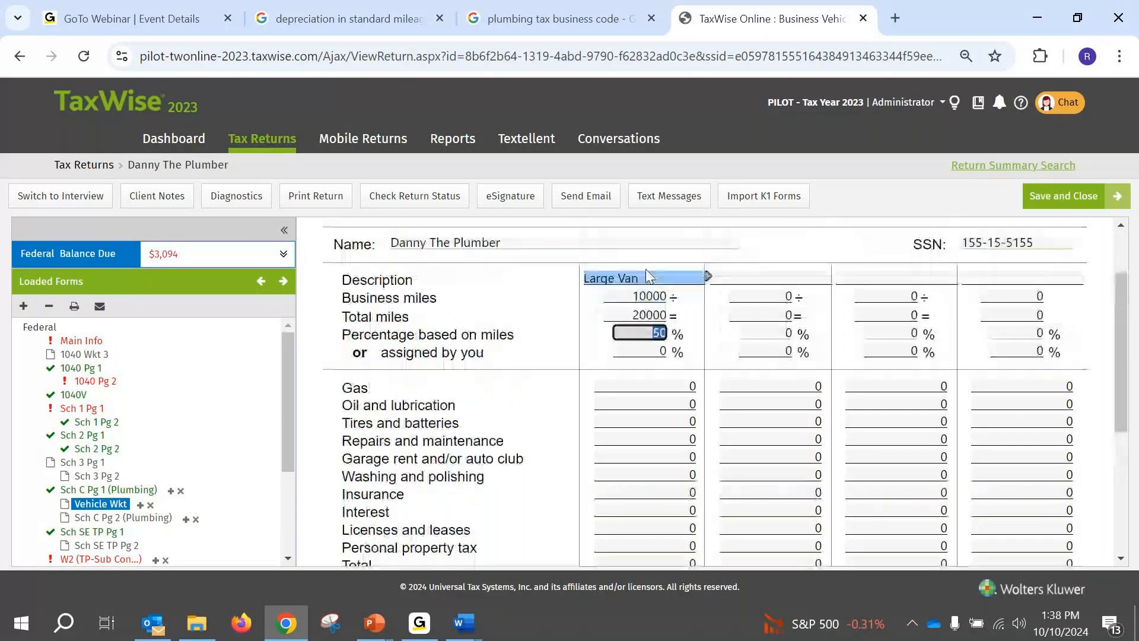
pyautogui.scroll(-3, 670, 303)
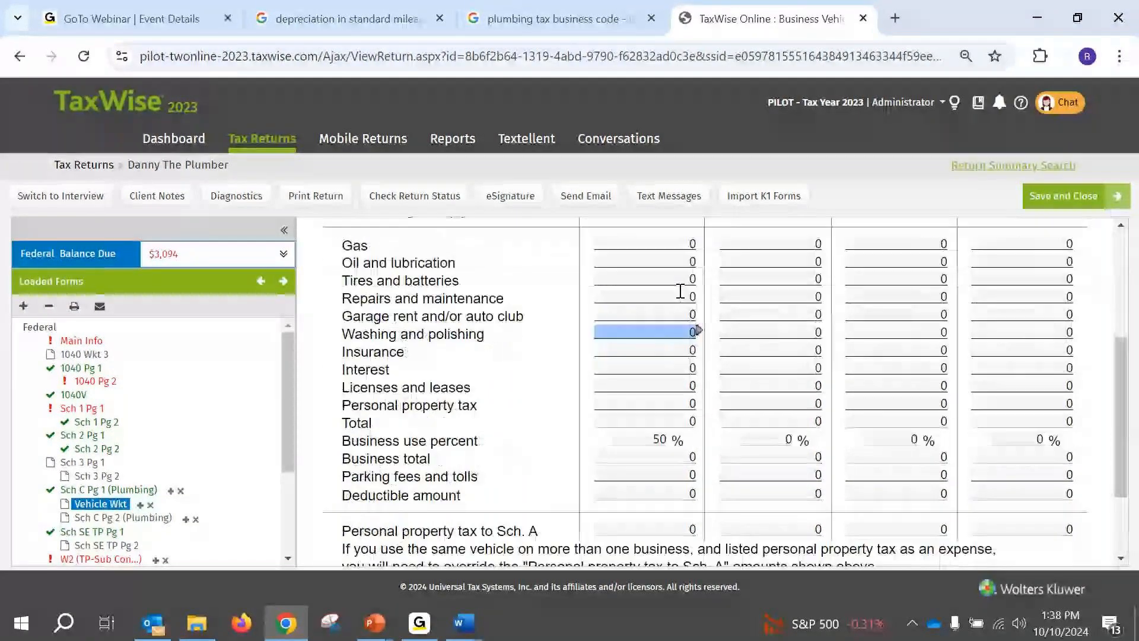
pyautogui.scroll(1, 656, 297)
pyautogui.click(656, 297)
pyautogui.write('2000')
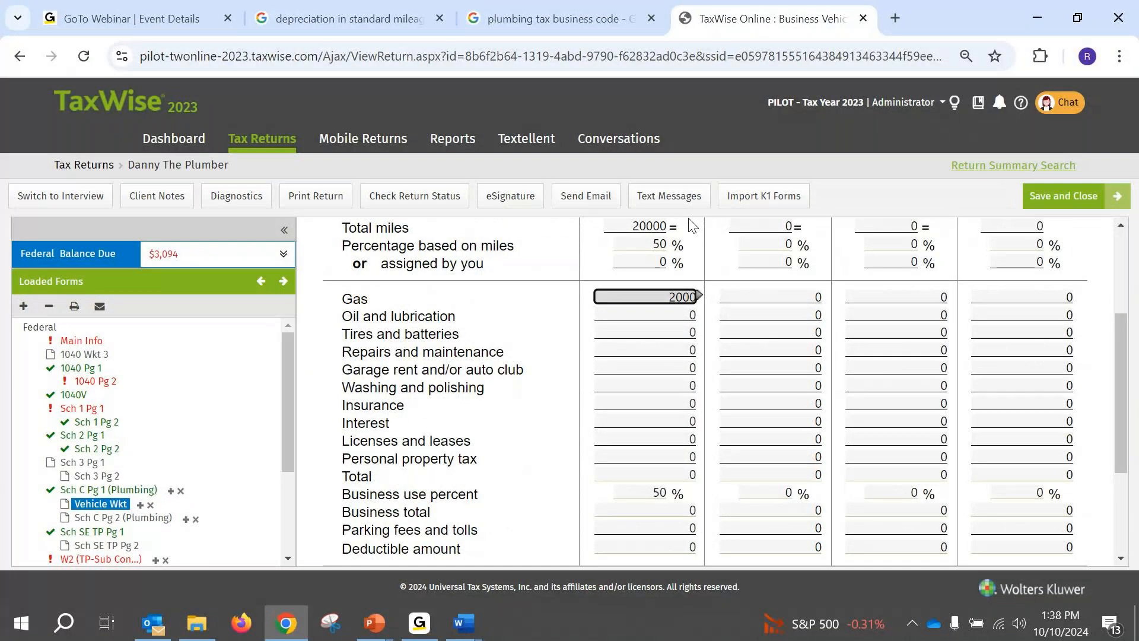
pyautogui.press('Return')
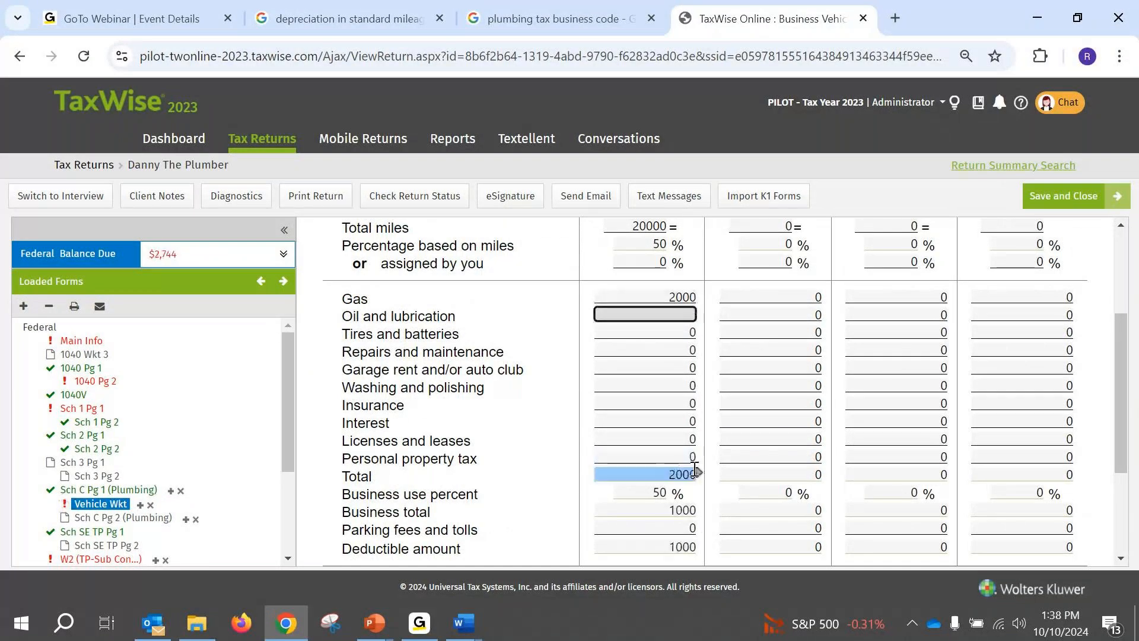
pyautogui.click(656, 496)
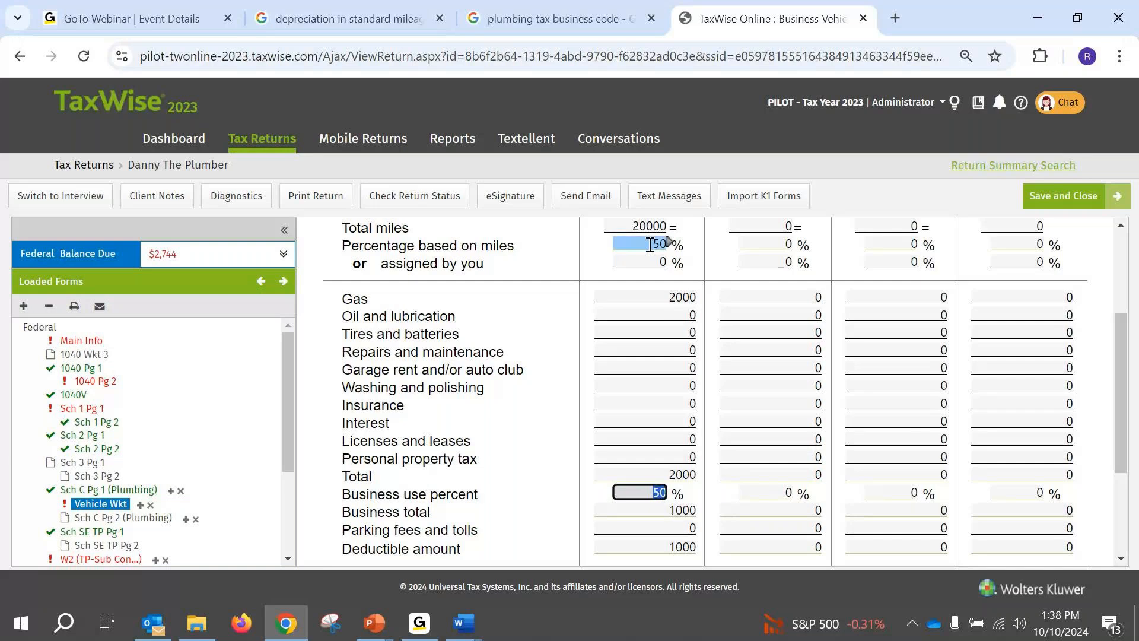
pyautogui.scroll(2, 694, 270)
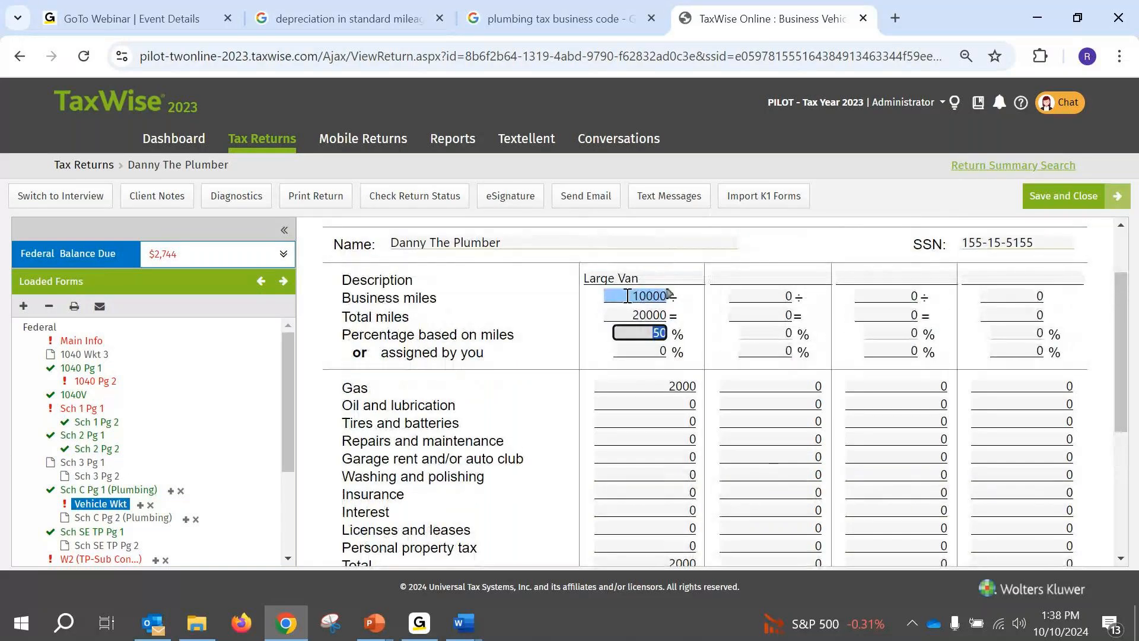
pyautogui.scroll(-2, 622, 296)
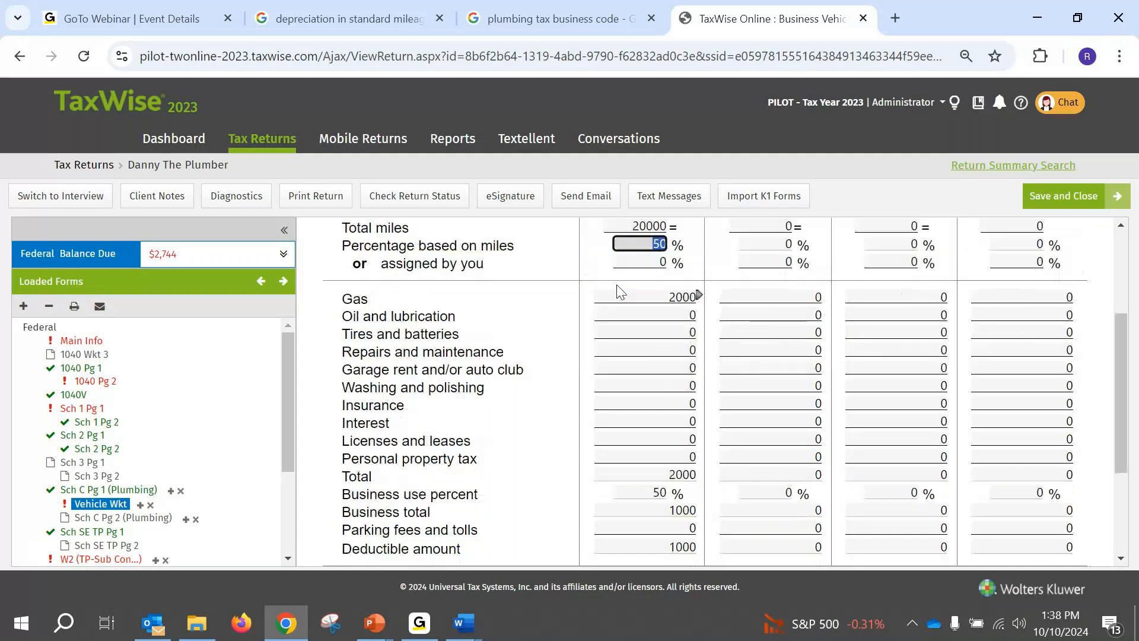
# Enter 400 for oil and lubrication and 600 for tires and batteries in the Large Van column.
pyautogui.click(641, 313)
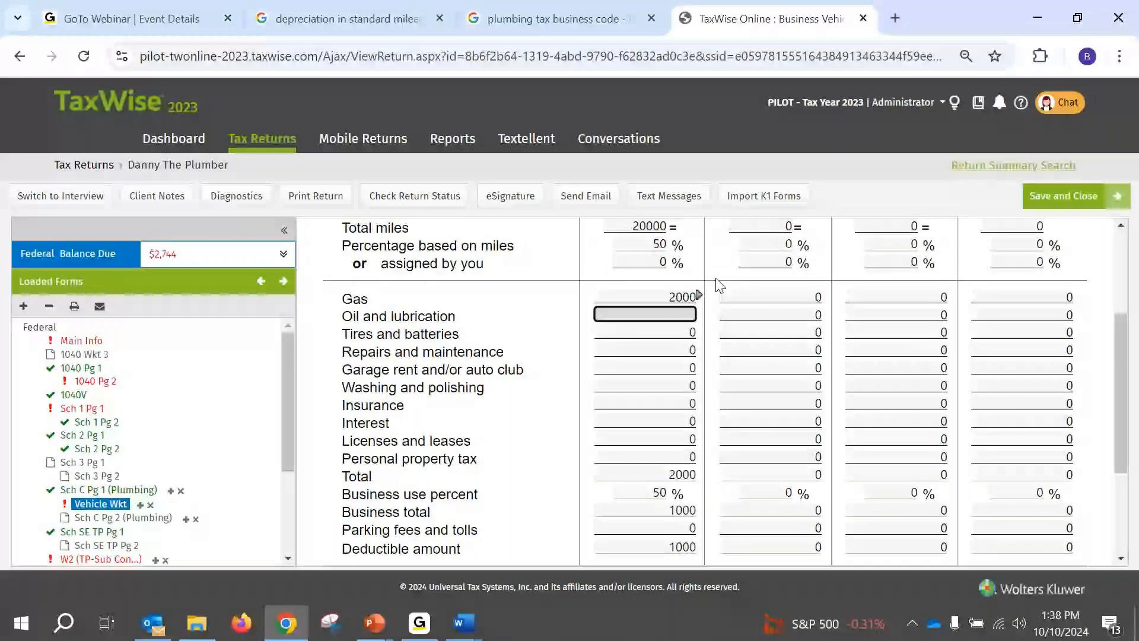
pyautogui.write('4')
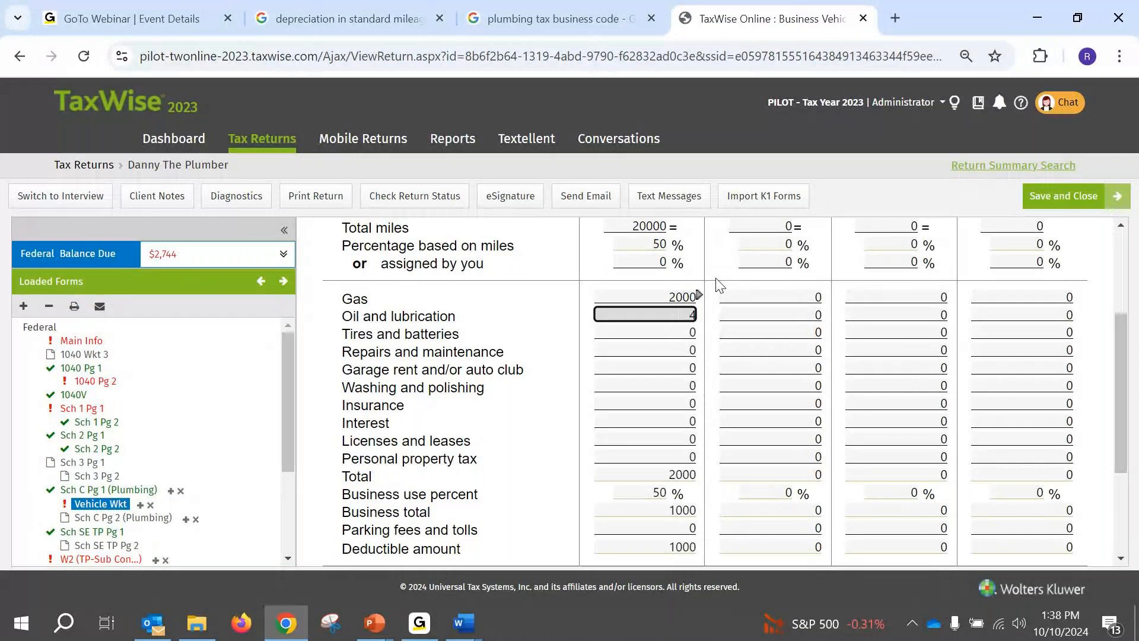
pyautogui.write('00')
pyautogui.press('Tab')
pyautogui.click(670, 313)
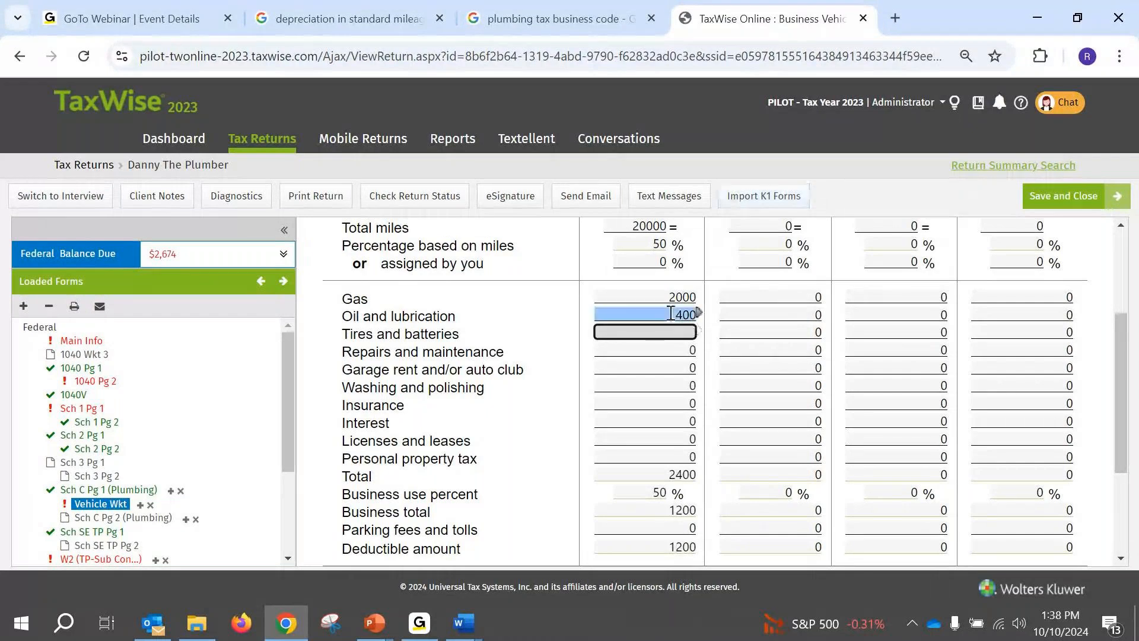
pyautogui.click(674, 282)
pyautogui.write('60')
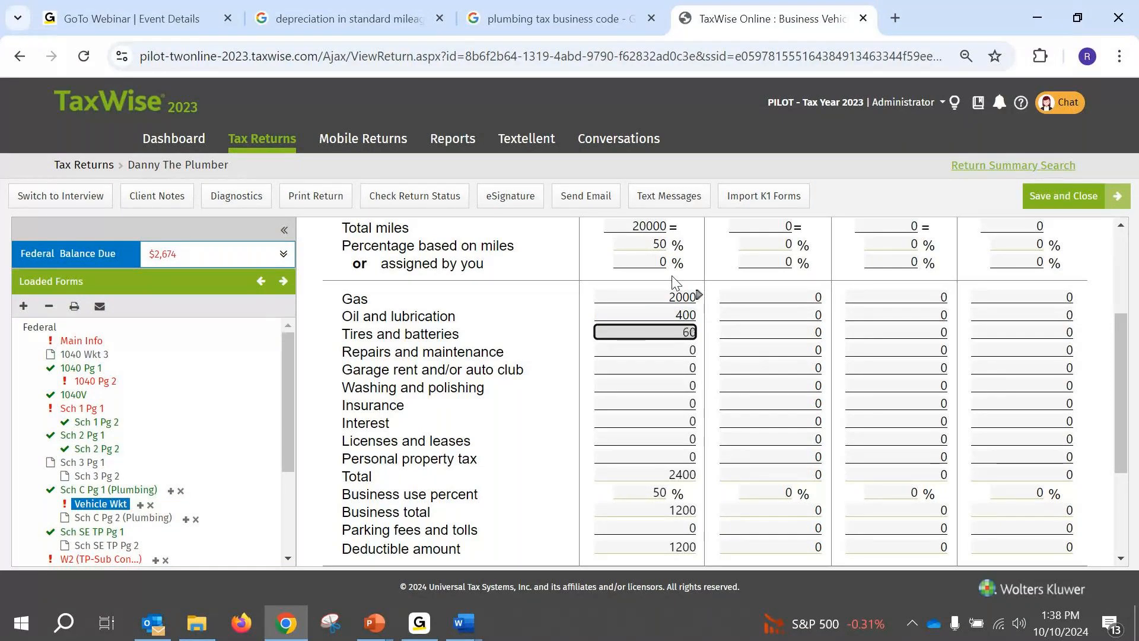
pyautogui.write('0')
pyautogui.press('Tab')
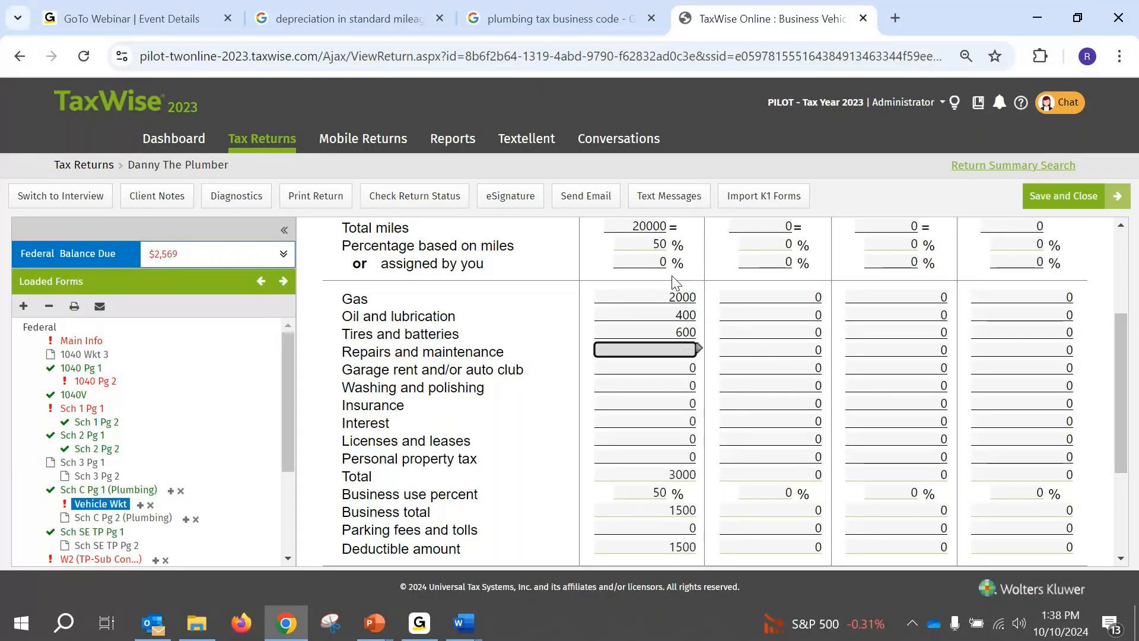
# Enter 2400 for insurance in the Large Van column of the vehicle worksheet.
pyautogui.click(623, 400)
pyautogui.click(613, 344)
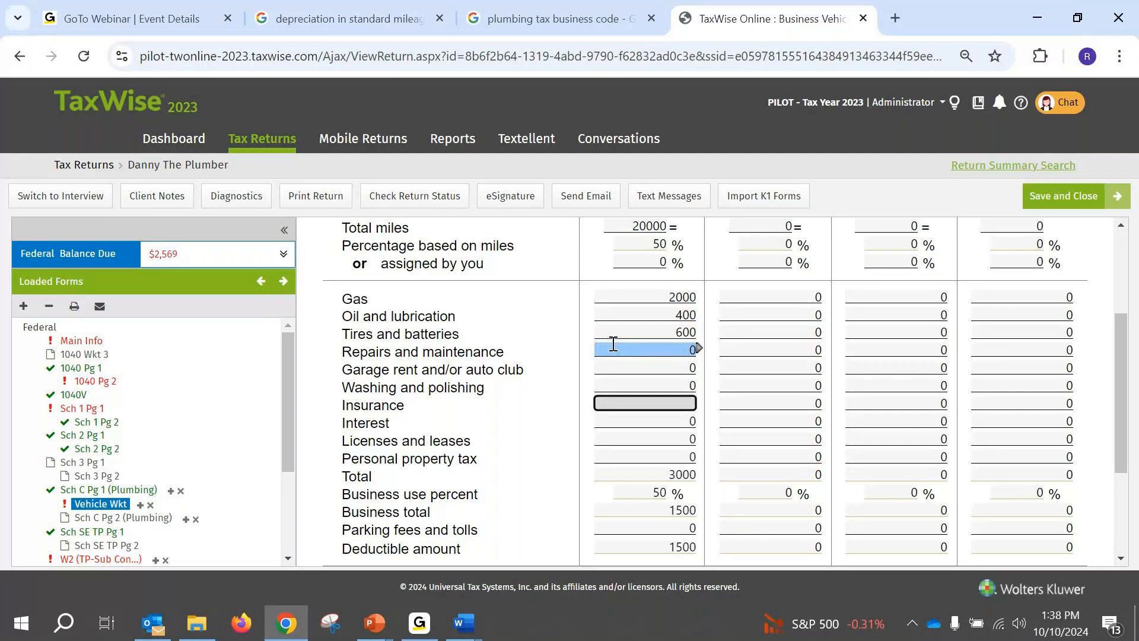
pyautogui.write('2400')
pyautogui.press('Tab')
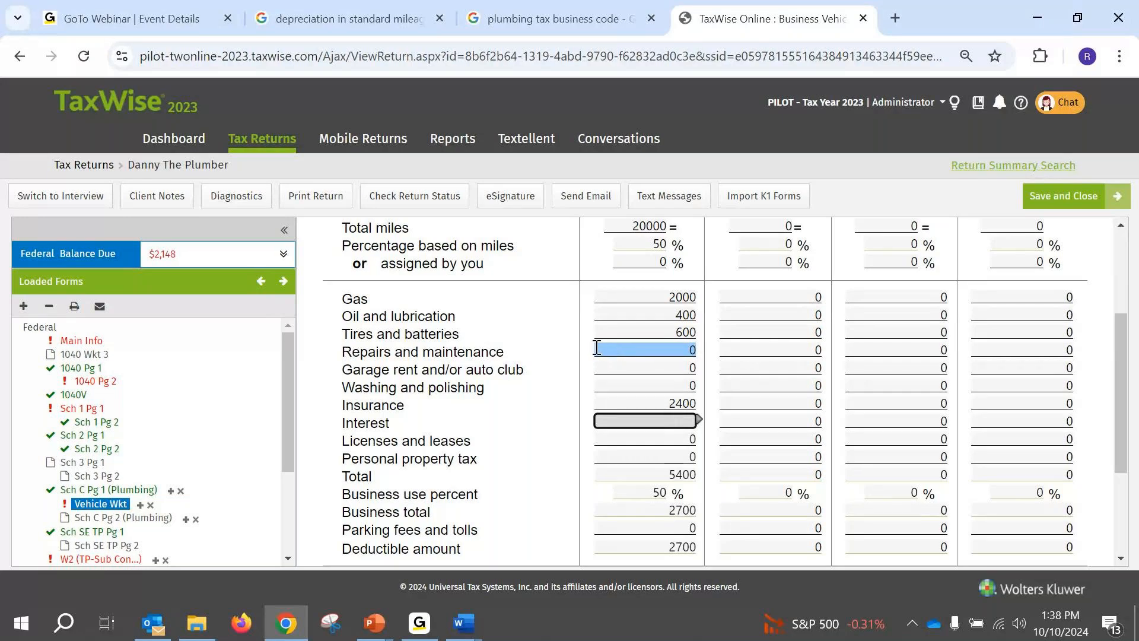
# Enter 250 for licenses and leases and 350 for personal property tax in the Large Van column.
pyautogui.press('Tab')
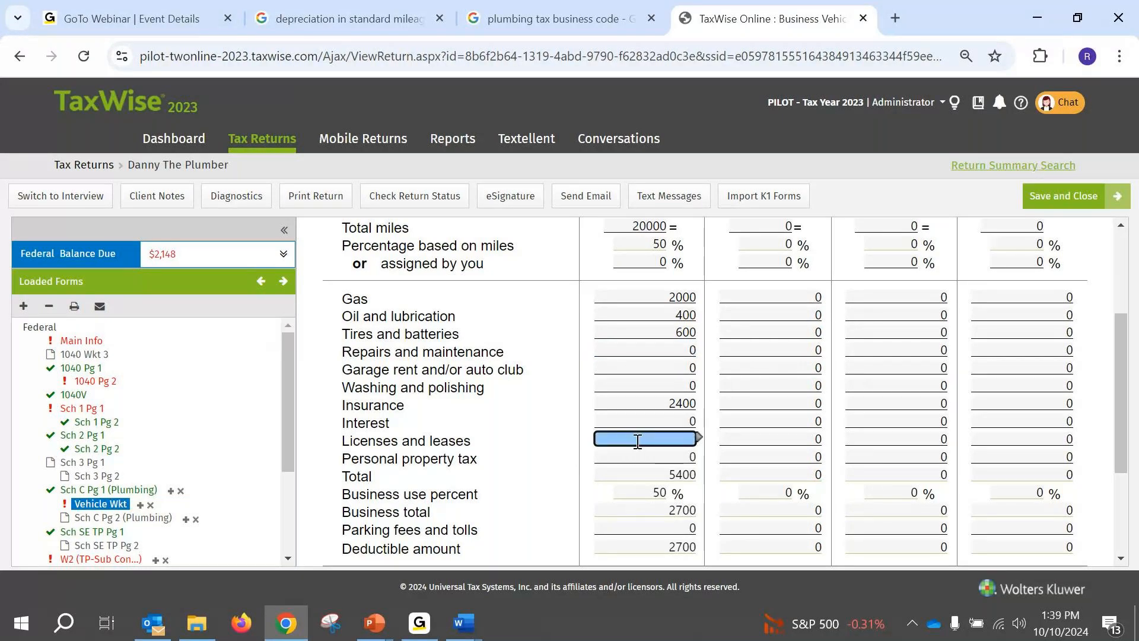
pyautogui.click(629, 350)
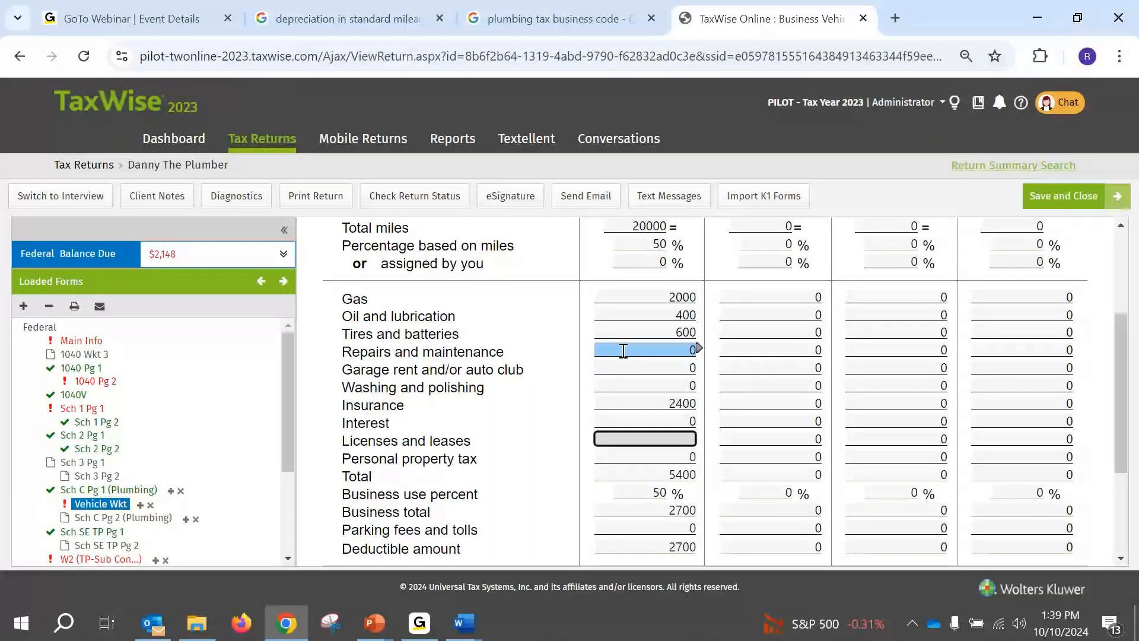
pyautogui.write('250')
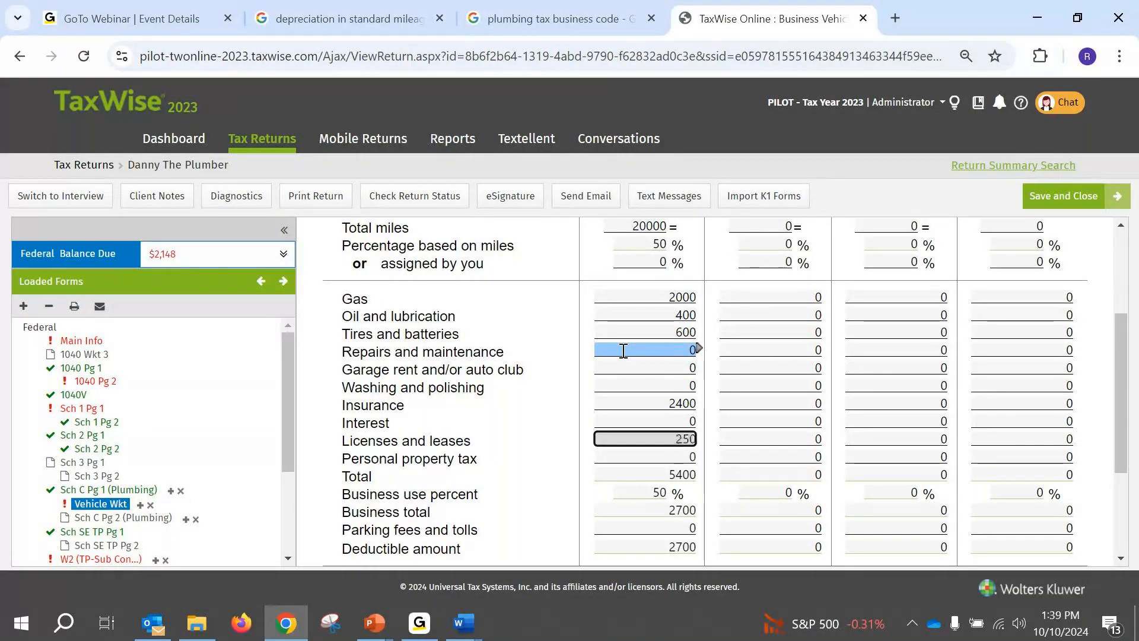
pyautogui.press('Tab')
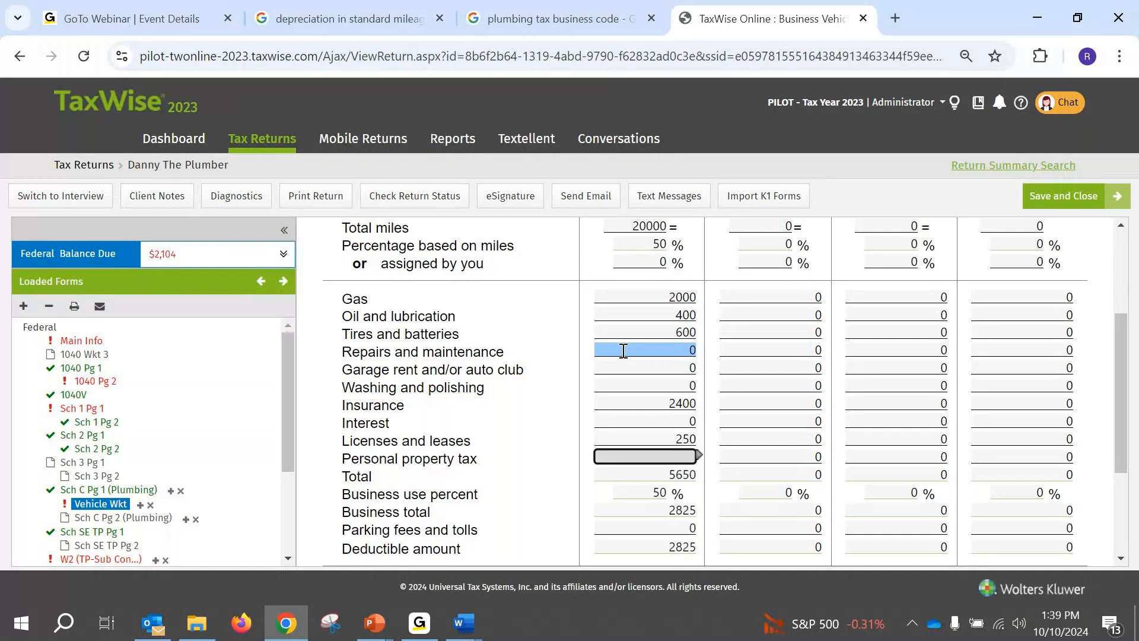
pyautogui.write('350')
pyautogui.click(623, 475)
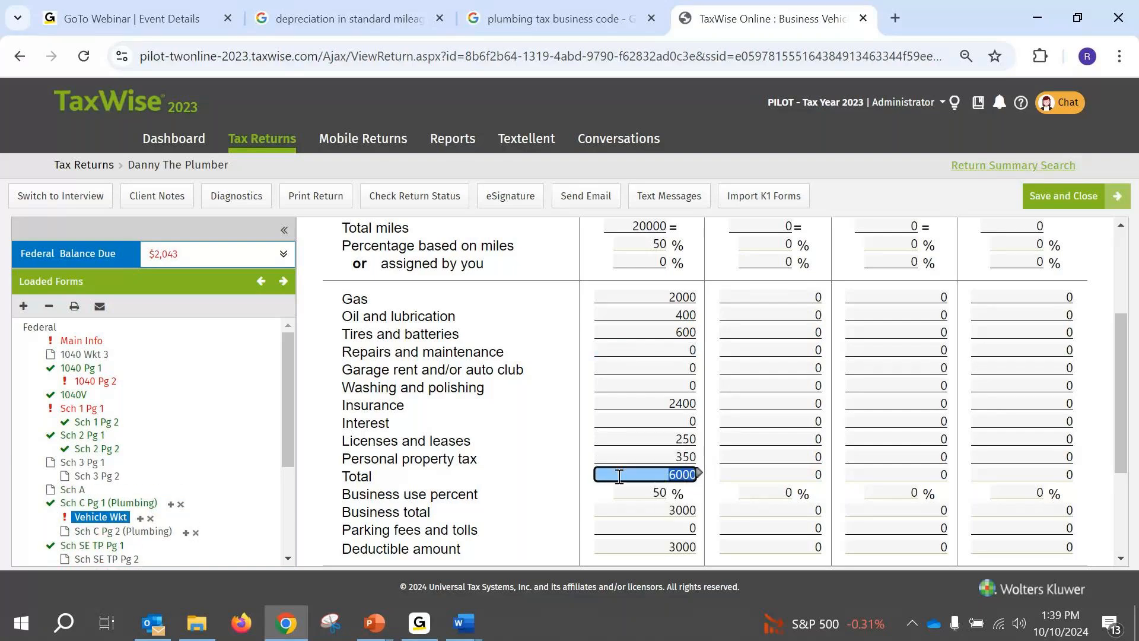
# Review the Large Van's expense total, business portion, personal property tax carried to Schedule A, and mileage entries on the vehicle worksheet.
pyautogui.click(663, 457)
pyautogui.press('Tab')
pyautogui.scroll(-1, 642, 482)
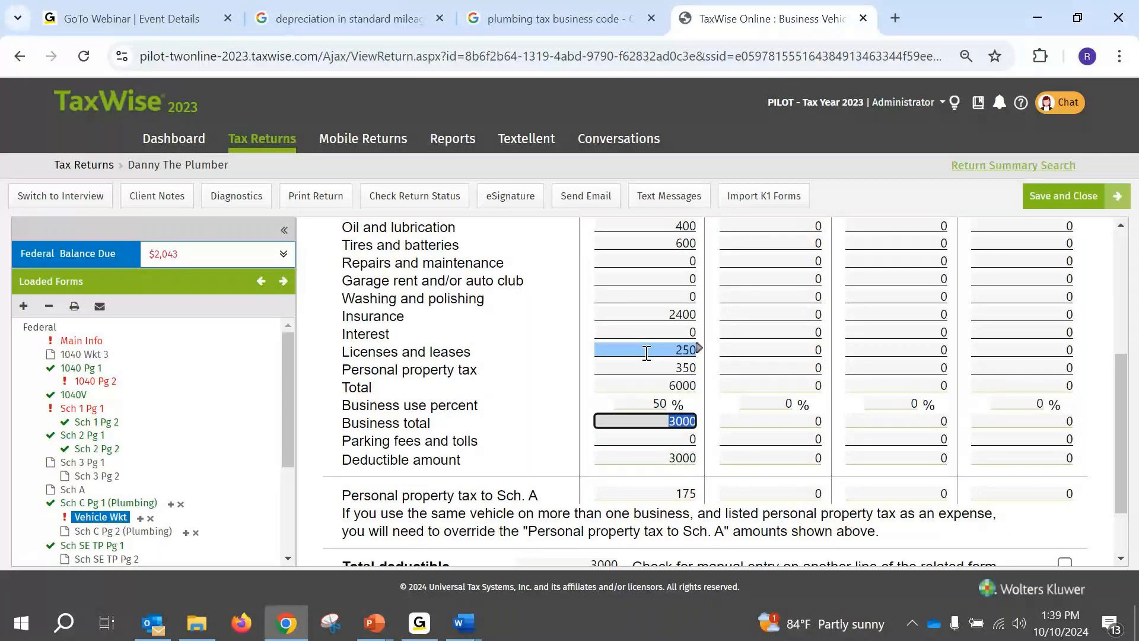
pyautogui.scroll(1, 596, 359)
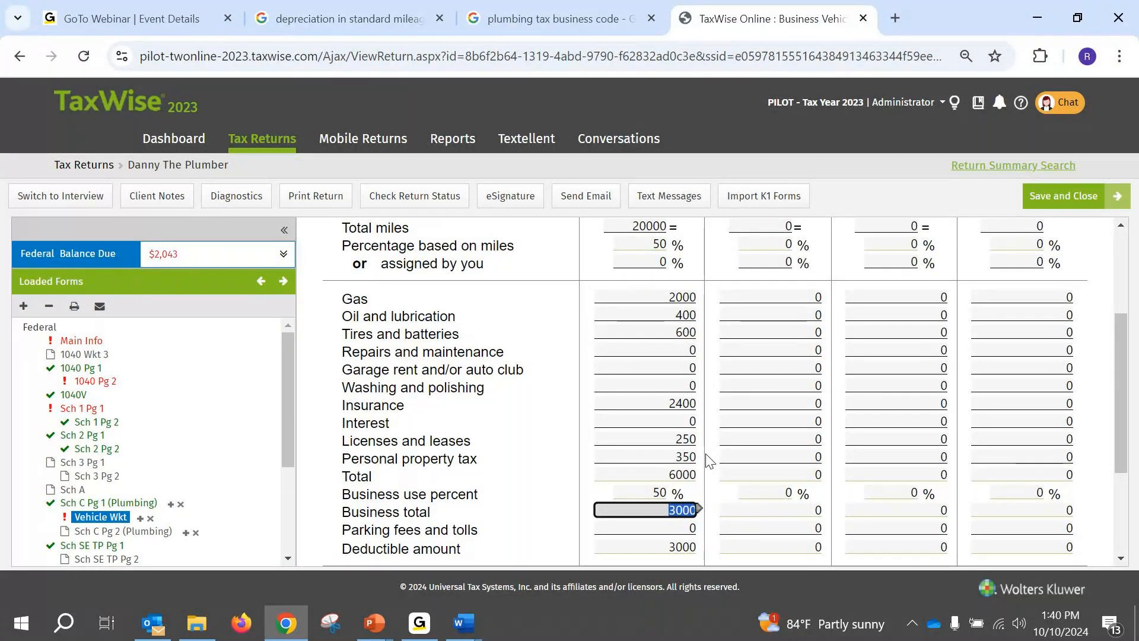
pyautogui.scroll(2, 659, 356)
pyautogui.click(652, 295)
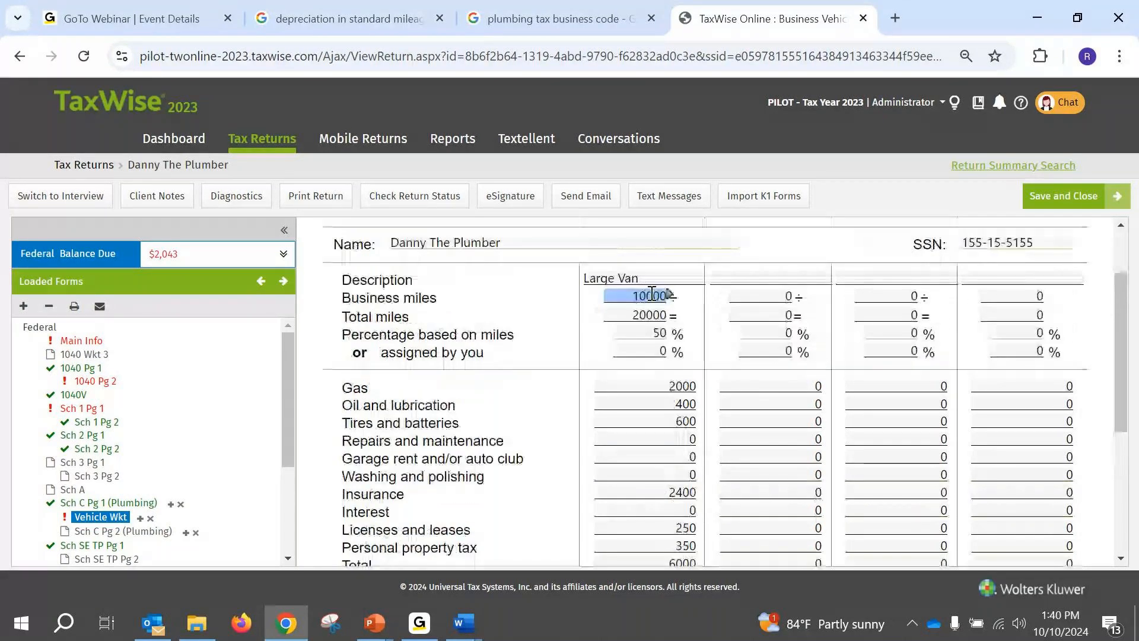
pyautogui.click(653, 438)
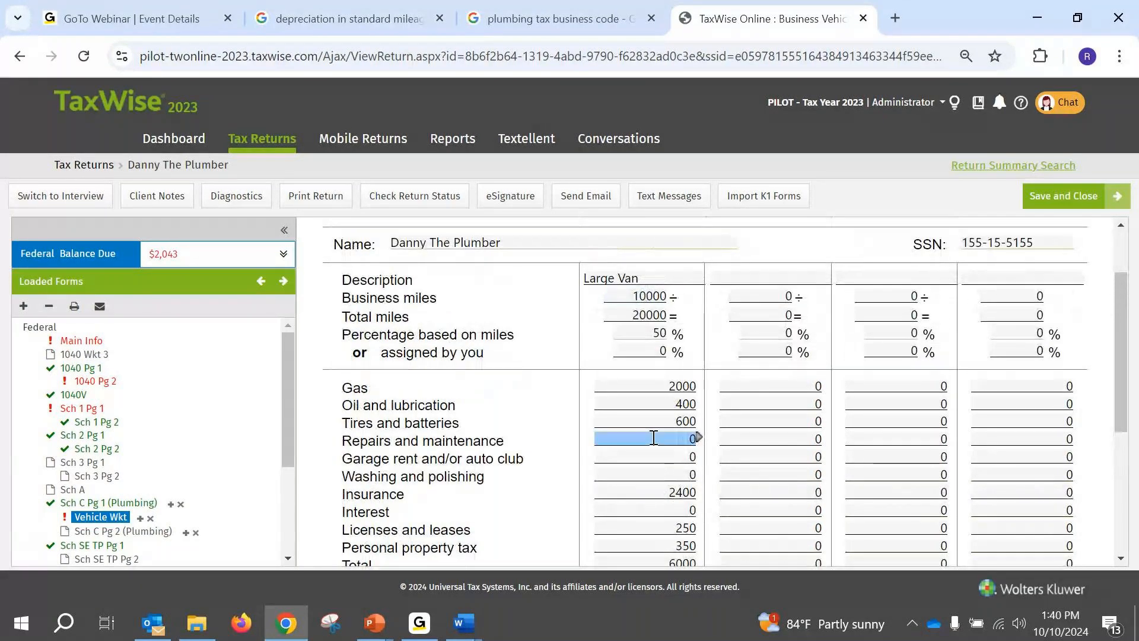
pyautogui.click(653, 420)
pyautogui.scroll(-2, 651, 418)
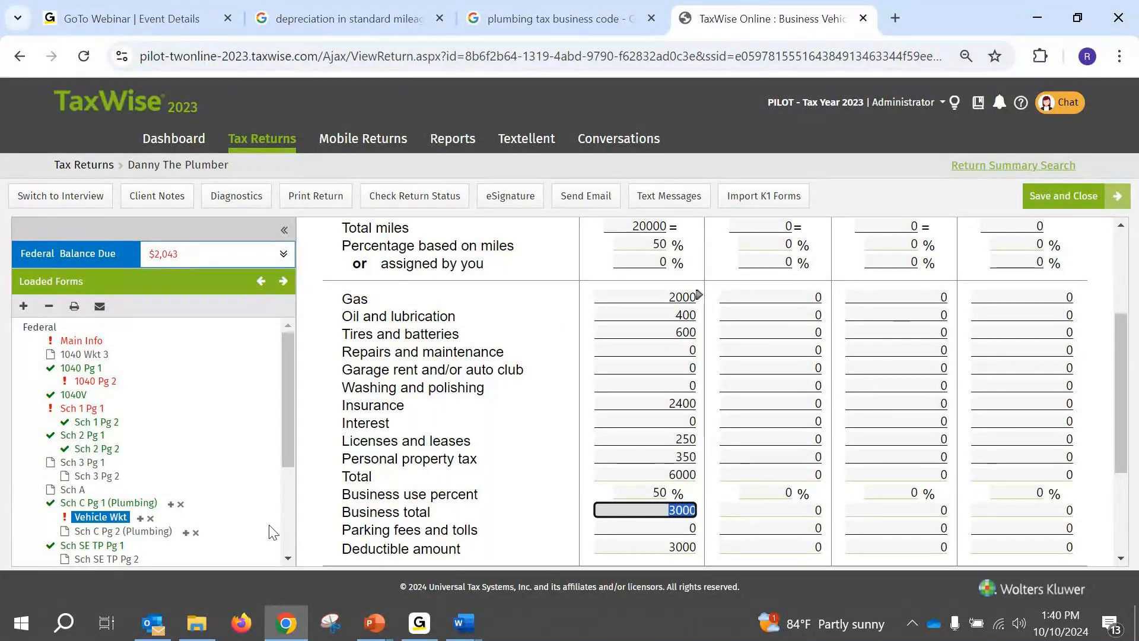
# Switch to the running PowerPoint slide show of the Schedule C presentation.
pyautogui.click(375, 630)
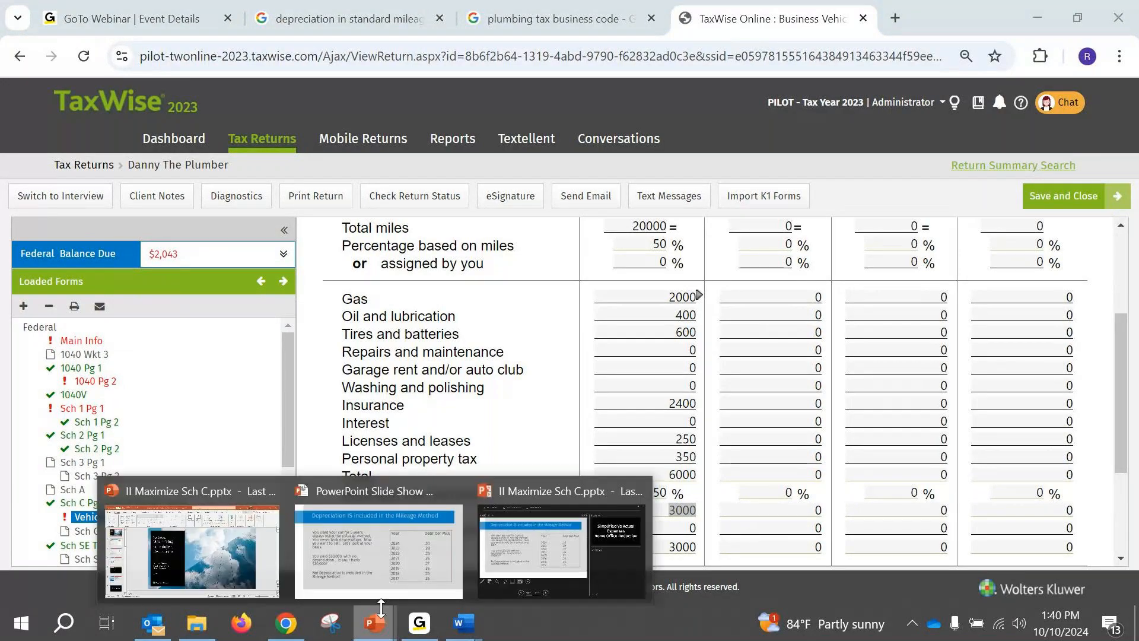
pyautogui.click(368, 568)
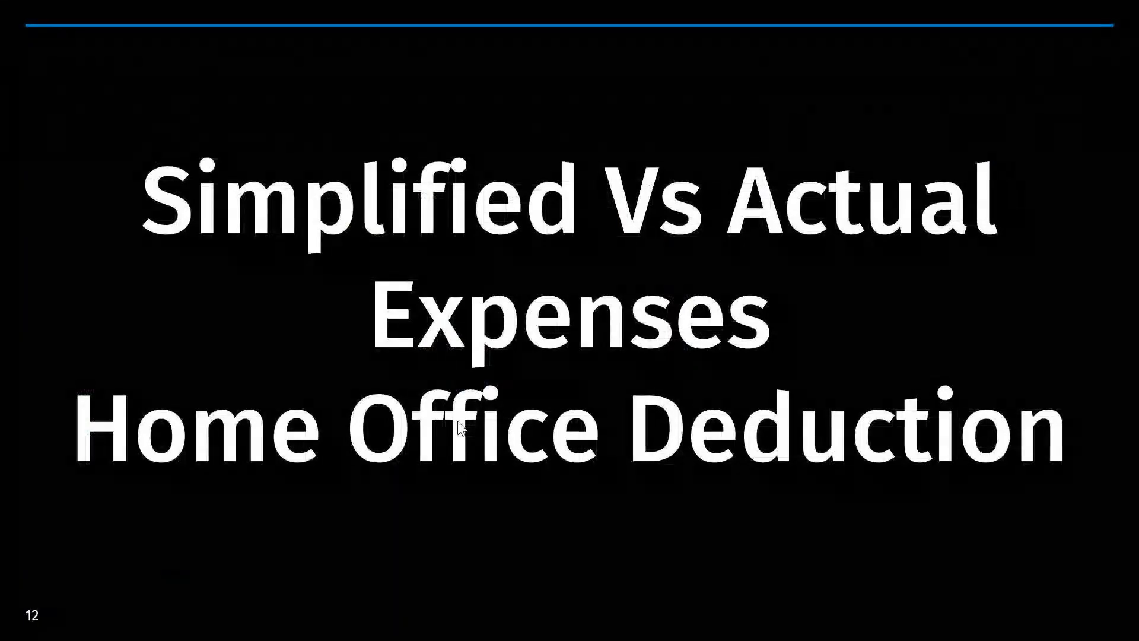